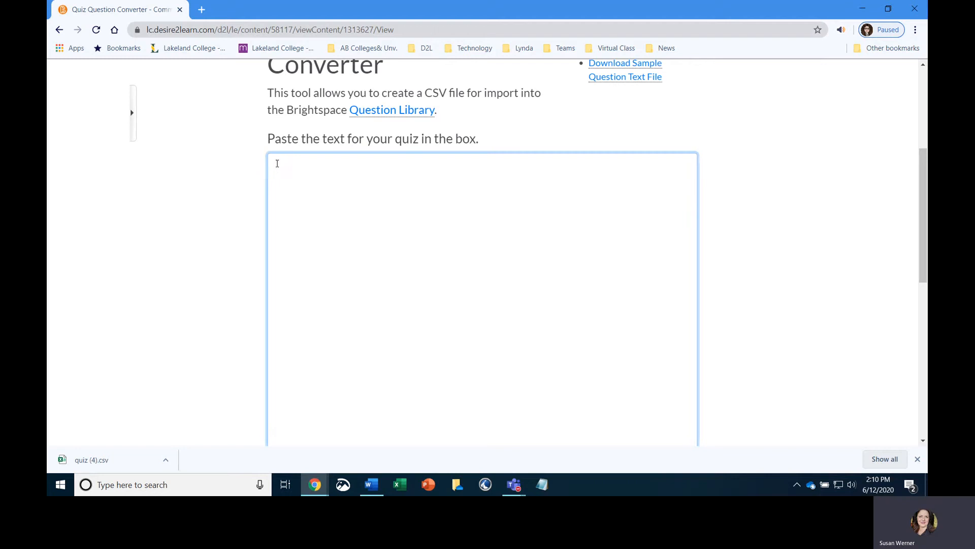
- Paste the quiz text as plain text into the converter's quiz text box
{"action": "right_click", "coordinate": [278, 167]}
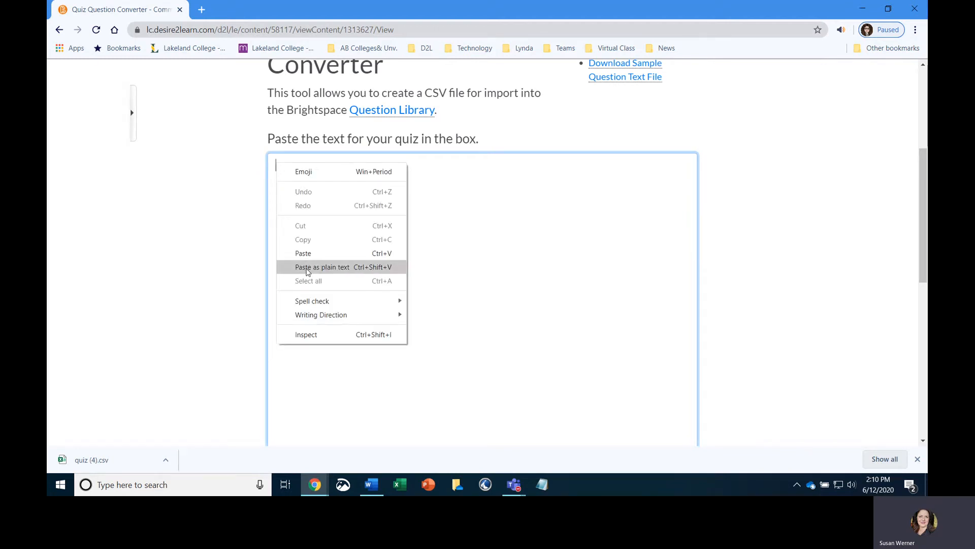
{"action": "left_click", "coordinate": [308, 268]}
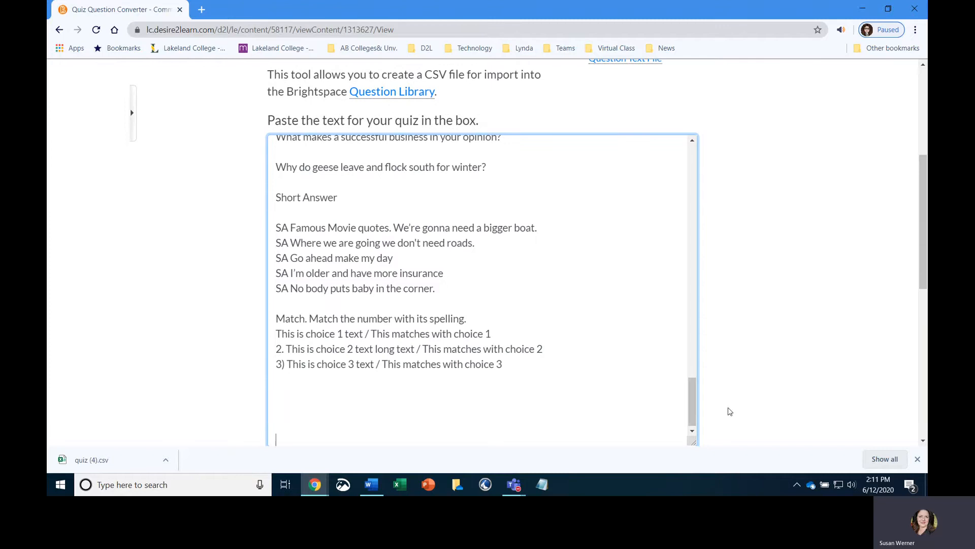
{"action": "left_click_drag", "start_coordinate": [692, 417], "coordinate": [694, 175]}
{"action": "scroll", "coordinate": [774, 217], "scroll_direction": "down", "scroll_amount": 1}
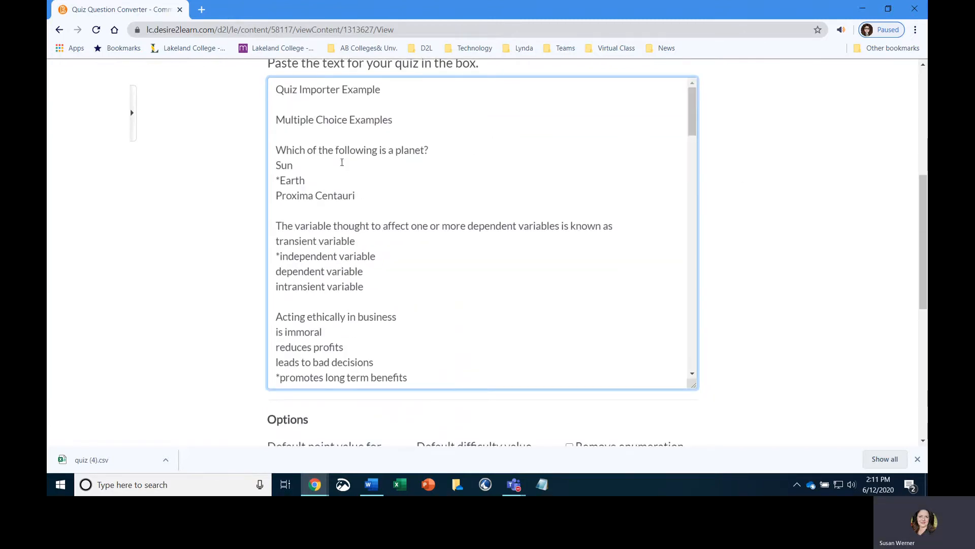
- Delete the "Quiz Importer Example" and "Multiple Choice Examples" heading lines from the top of the text
{"action": "left_click_drag", "start_coordinate": [278, 89], "coordinate": [404, 120]}
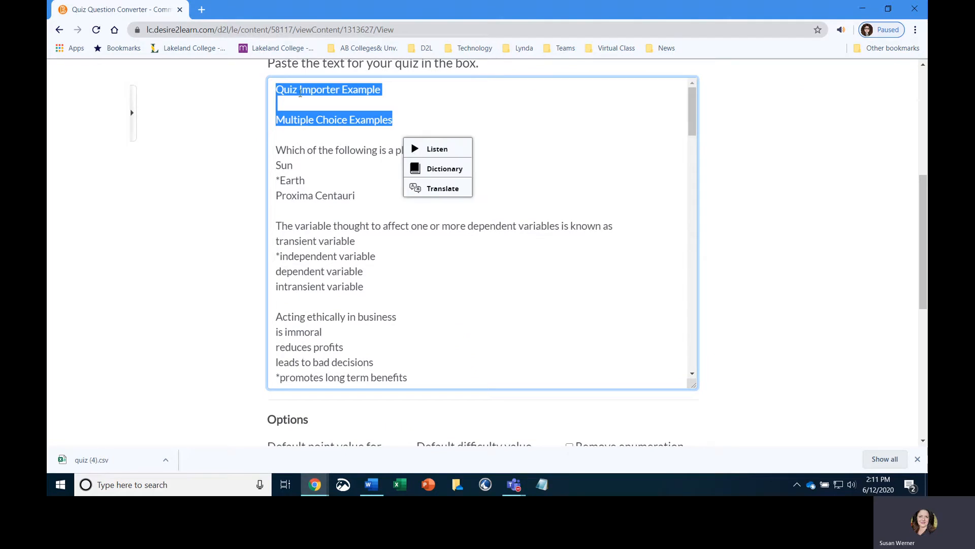
{"action": "left_click", "coordinate": [300, 93]}
{"action": "left_click_drag", "start_coordinate": [276, 90], "coordinate": [407, 120]}
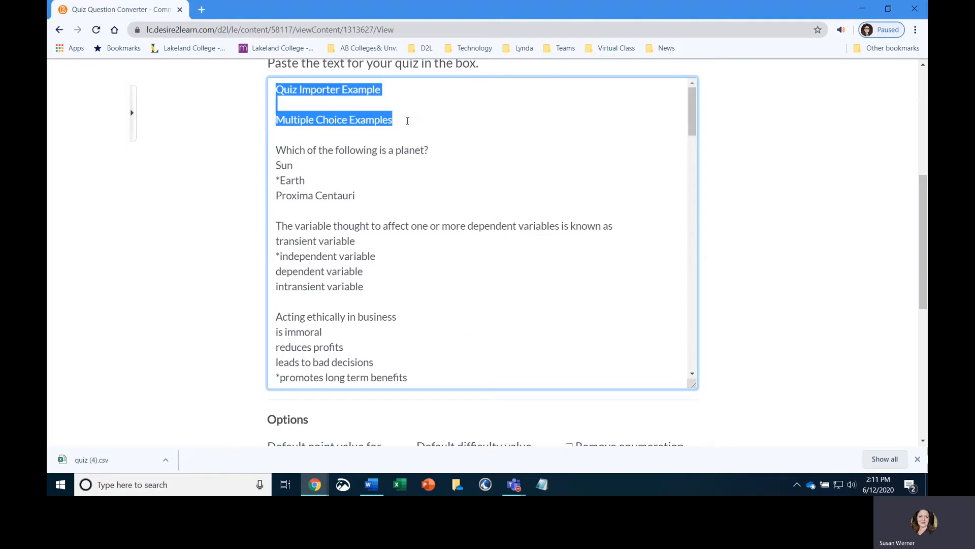
{"action": "key", "text": "Delete"}
{"action": "key", "text": "Delete"}
{"action": "key", "text": "Delete"}
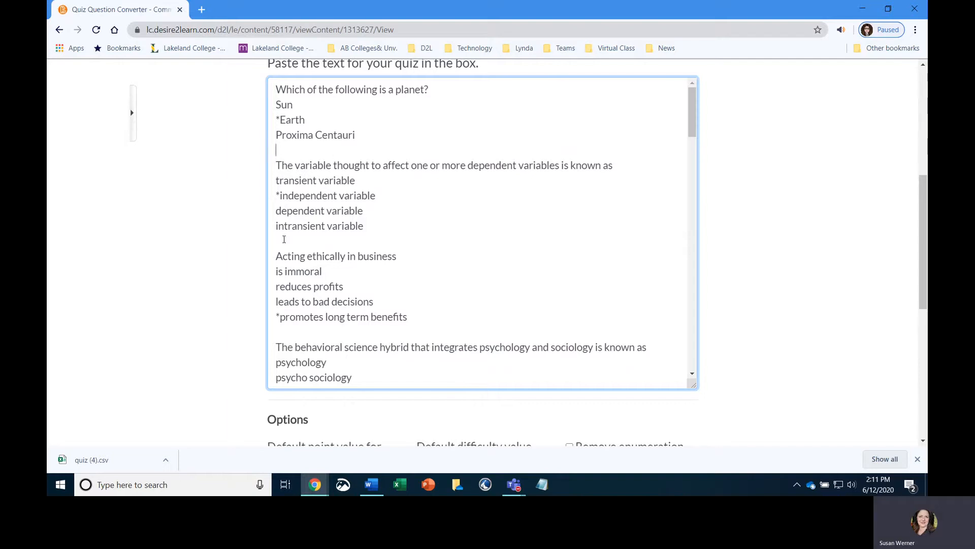
- Remove the "6." and "7." numbering from the McDonalds and positive action questions
{"action": "scroll", "coordinate": [284, 241], "scroll_direction": "down", "scroll_amount": 1}
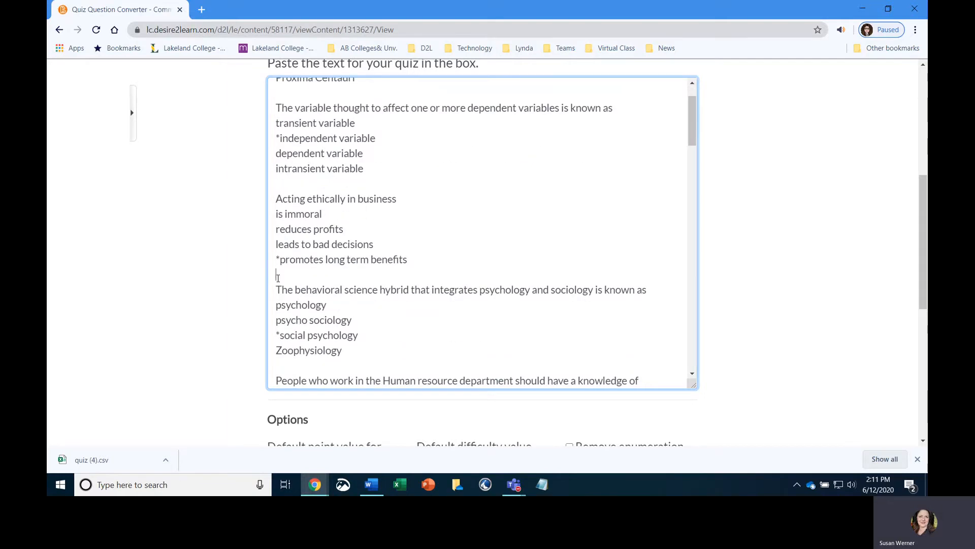
{"action": "scroll", "coordinate": [316, 288], "scroll_direction": "down", "scroll_amount": 4}
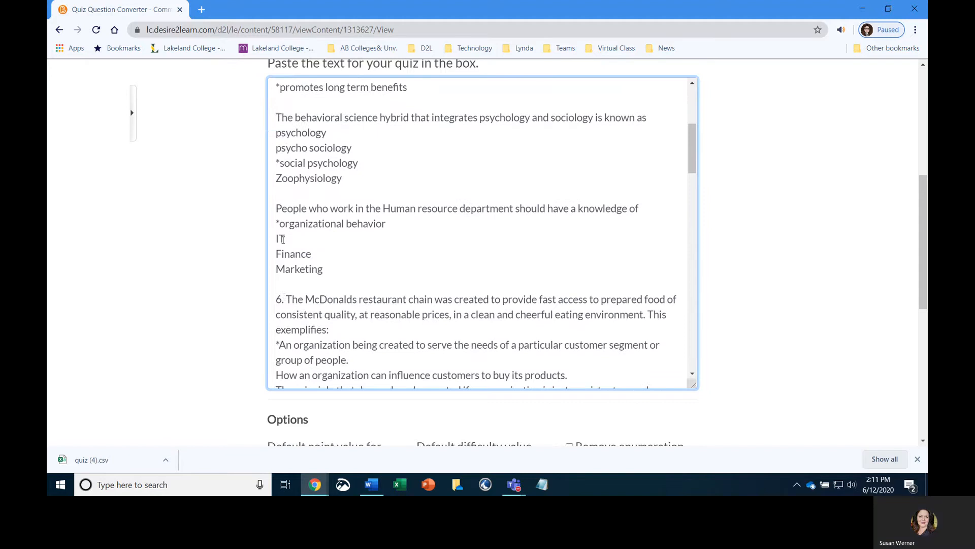
{"action": "left_click_drag", "start_coordinate": [287, 242], "coordinate": [261, 243]}
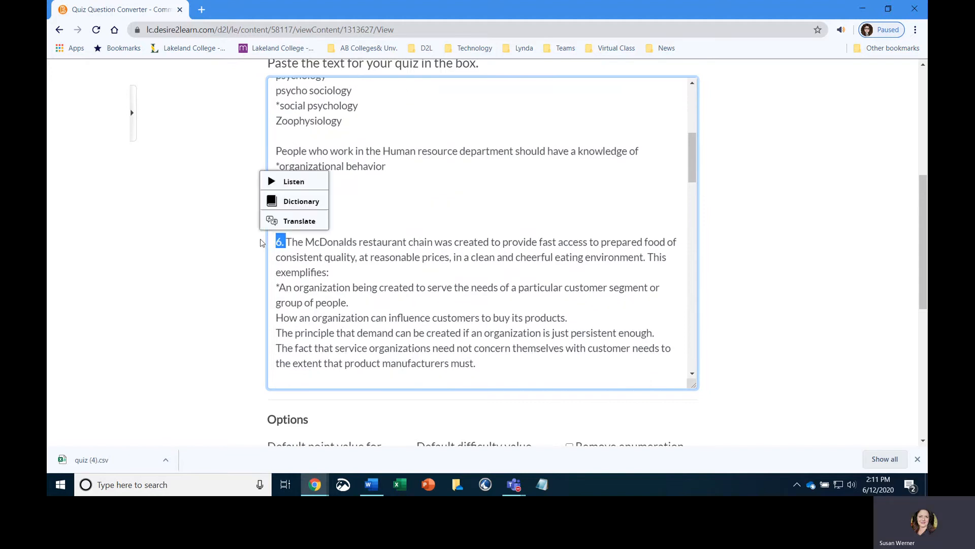
{"action": "key", "text": "BackSpace"}
{"action": "scroll", "coordinate": [350, 281], "scroll_direction": "down", "scroll_amount": 3}
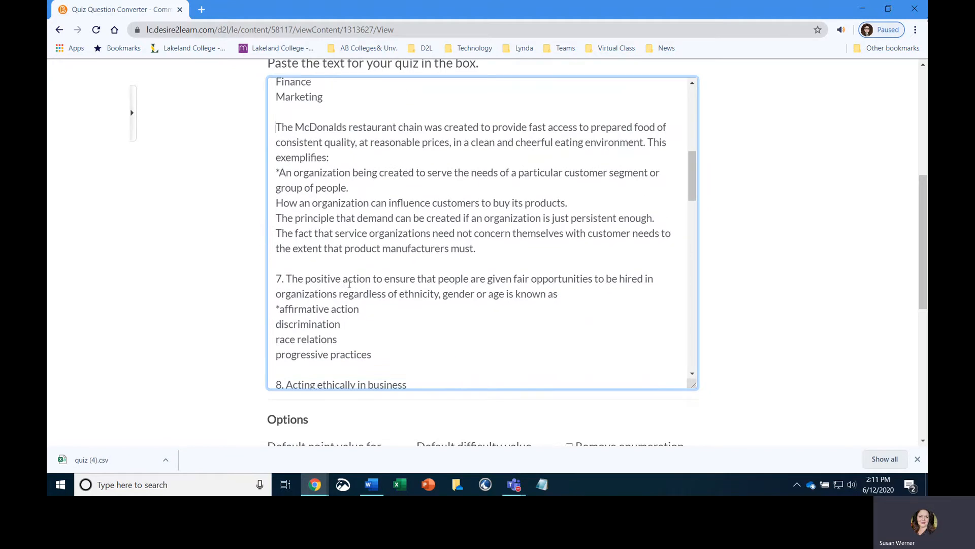
{"action": "left_click_drag", "start_coordinate": [287, 222], "coordinate": [271, 222]}
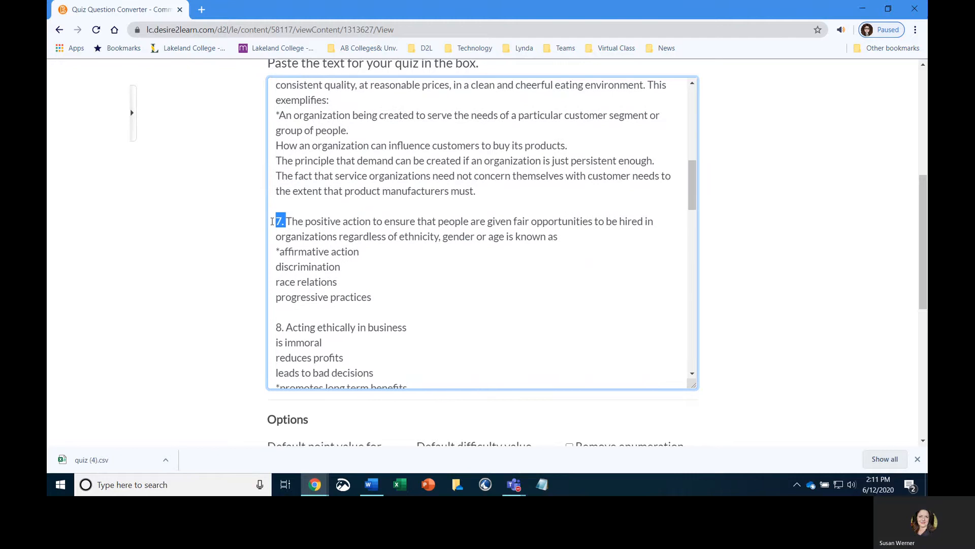
{"action": "key", "text": "BackSpace"}
- Remove the "8.", "9." and "10." numbering from the remaining multiple choice questions
{"action": "scroll", "coordinate": [327, 263], "scroll_direction": "down", "scroll_amount": 3}
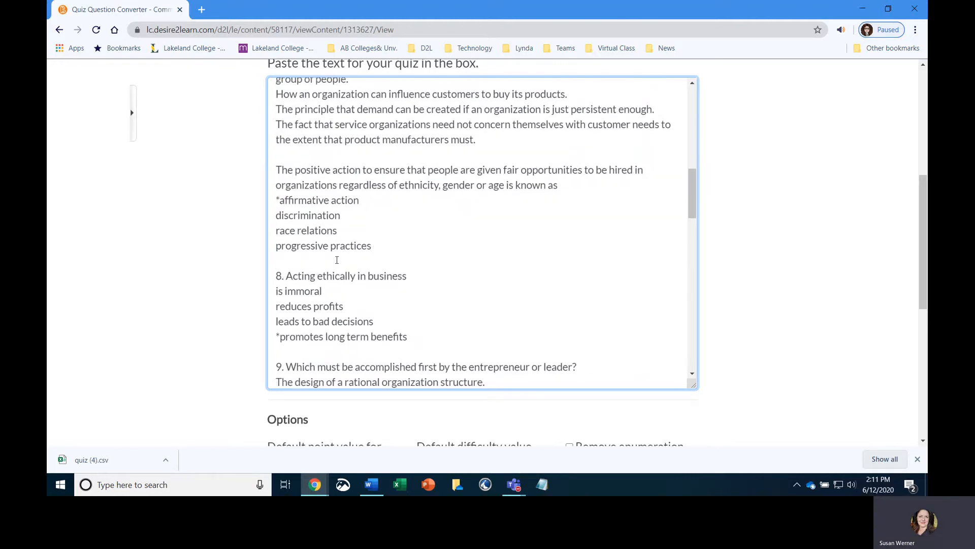
{"action": "left_click_drag", "start_coordinate": [278, 154], "coordinate": [273, 155]}
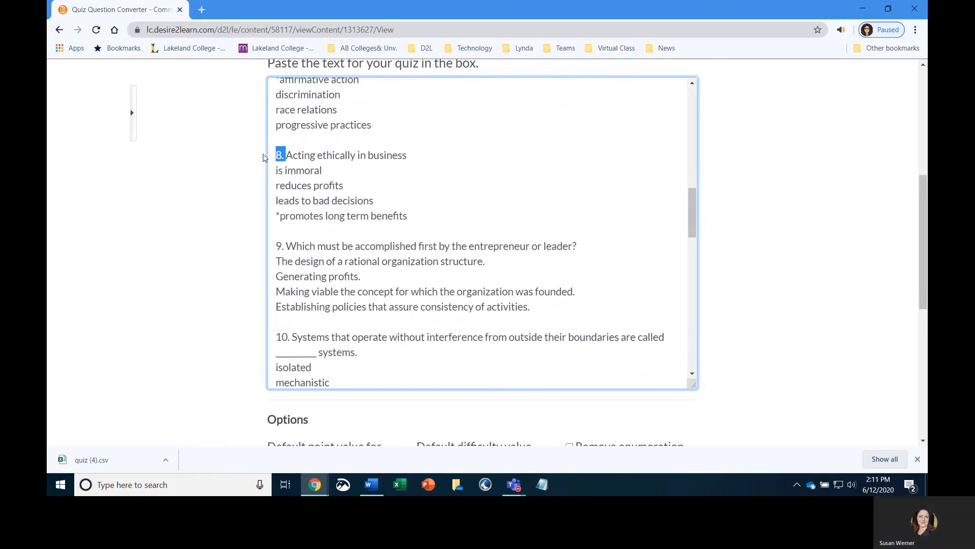
{"action": "key", "text": "BackSpace"}
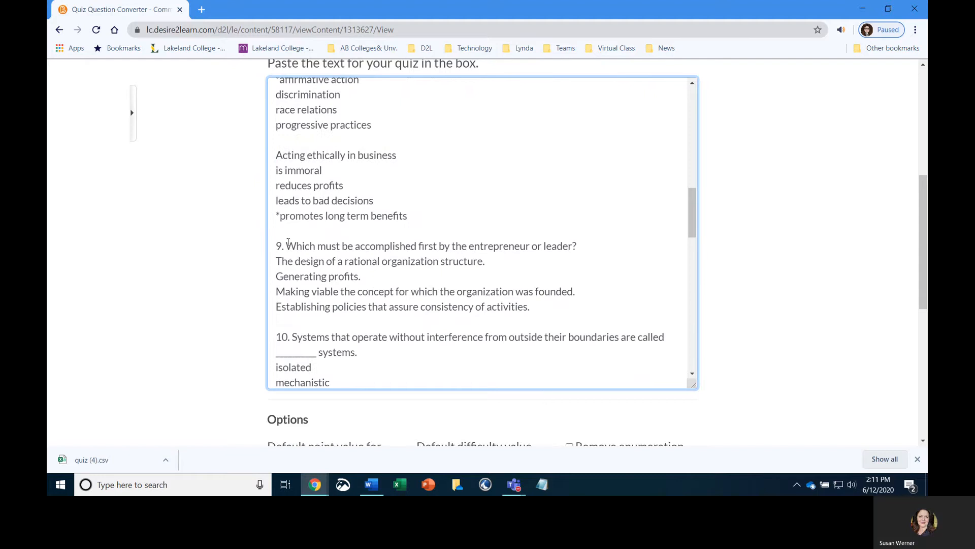
{"action": "left_click_drag", "start_coordinate": [286, 246], "coordinate": [251, 247]}
{"action": "key", "text": "BackSpace"}
{"action": "scroll", "coordinate": [442, 249], "scroll_direction": "down", "scroll_amount": 1}
{"action": "scroll", "coordinate": [442, 250], "scroll_direction": "down", "scroll_amount": 2}
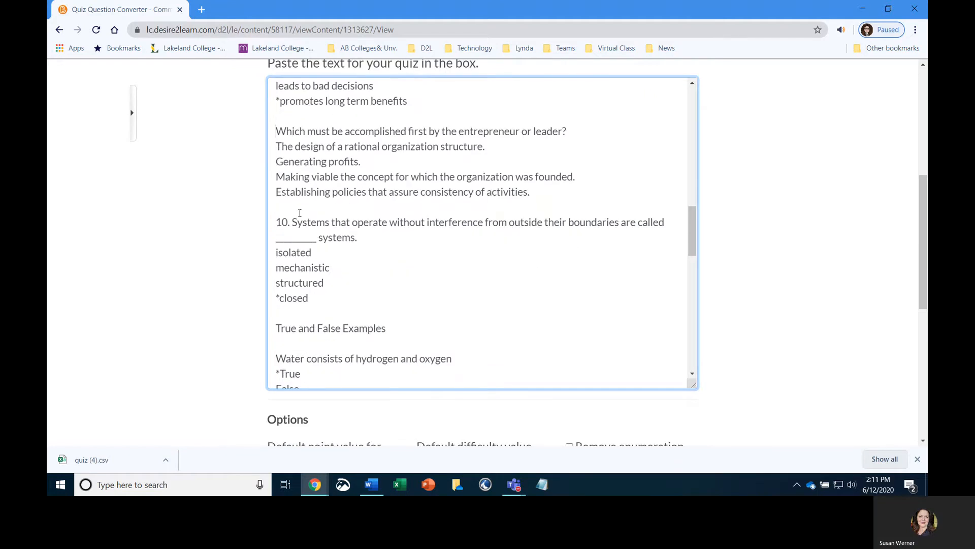
{"action": "left_click_drag", "start_coordinate": [292, 220], "coordinate": [276, 238]}
{"action": "key", "text": "BackSpace"}
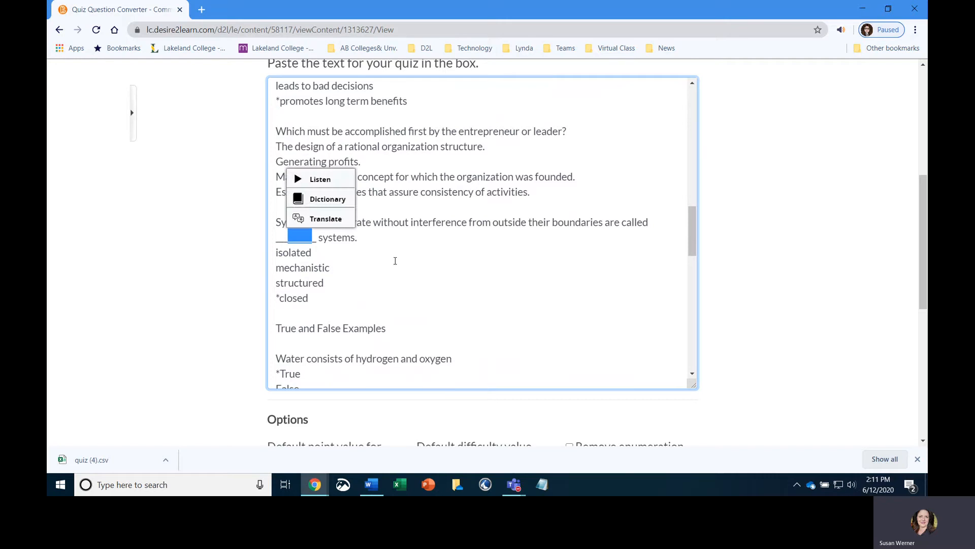
- Delete the "True and False Examples" heading along with its blank lines
{"action": "scroll", "coordinate": [395, 260], "scroll_direction": "down", "scroll_amount": 3}
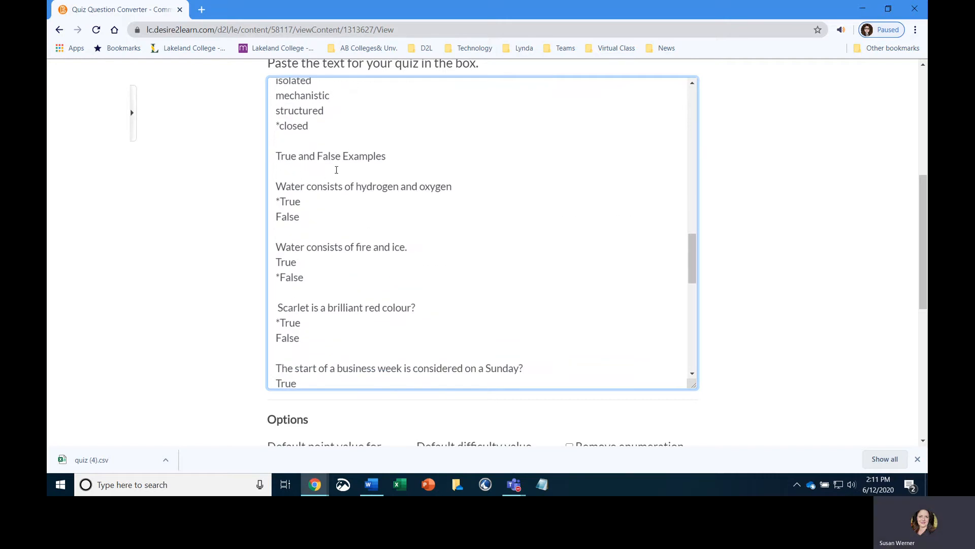
{"action": "left_click_drag", "start_coordinate": [279, 157], "coordinate": [435, 155]}
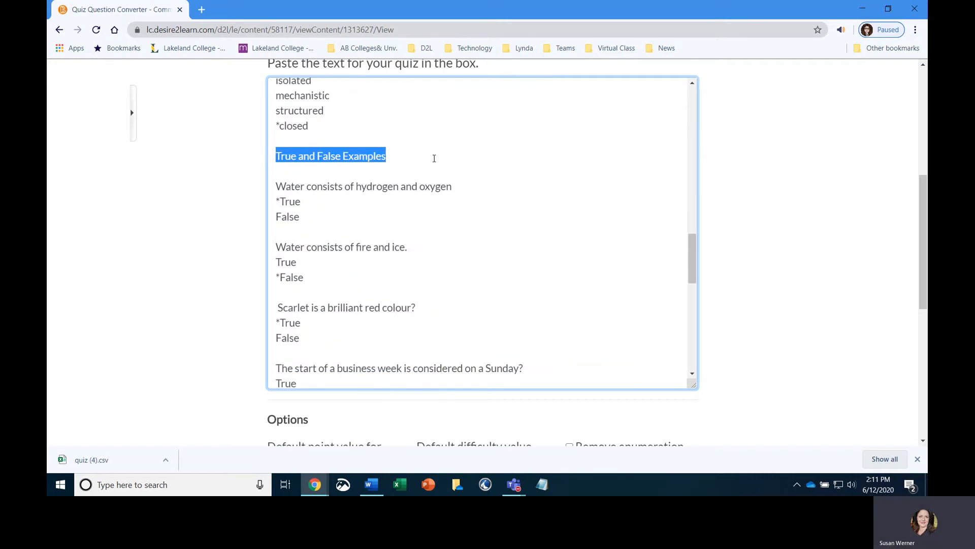
{"action": "key", "text": "BackSpace"}
{"action": "key", "text": "BackSpace"}
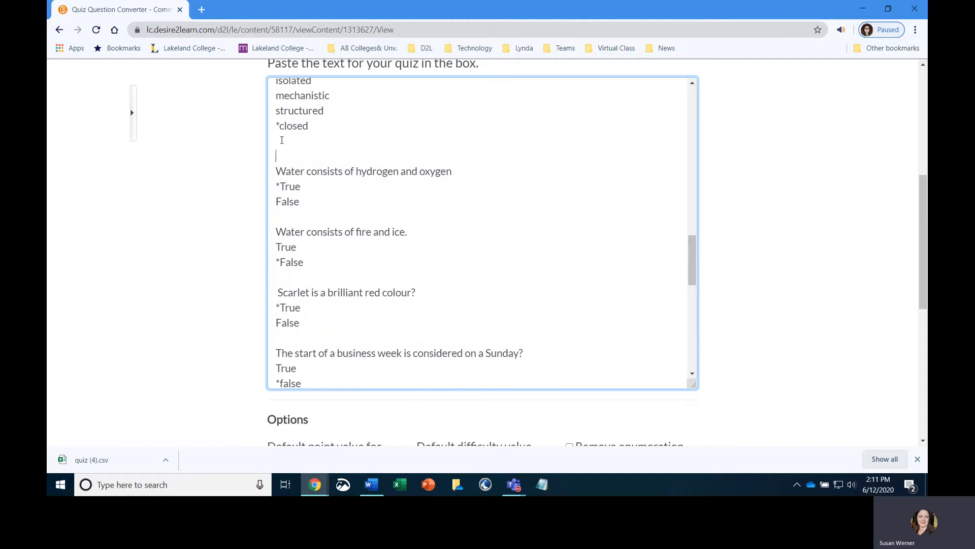
{"action": "key", "text": "BackSpace"}
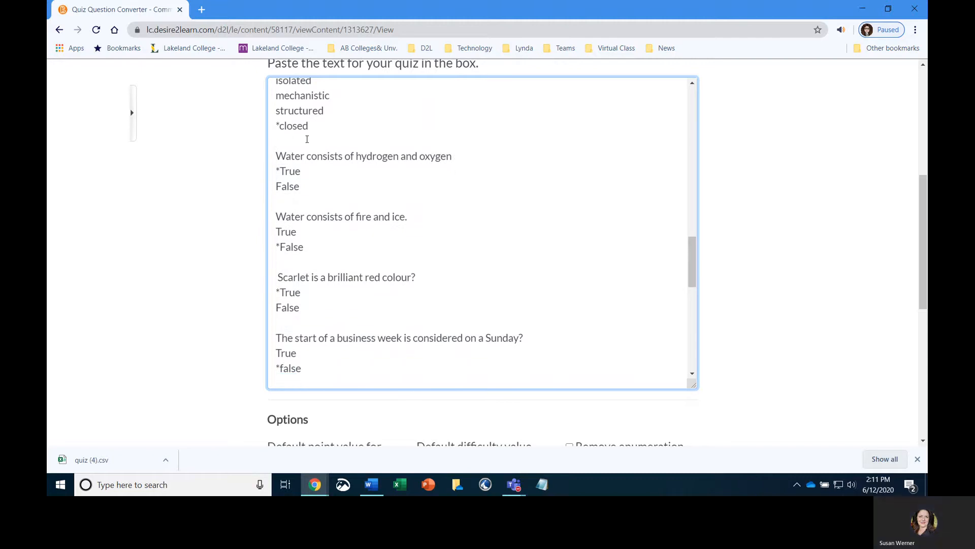
- Reduce the hydrogen and oxygen question's answers to a single True line, removing the False option and asterisk
{"action": "left_click_drag", "start_coordinate": [275, 186], "coordinate": [313, 186]}
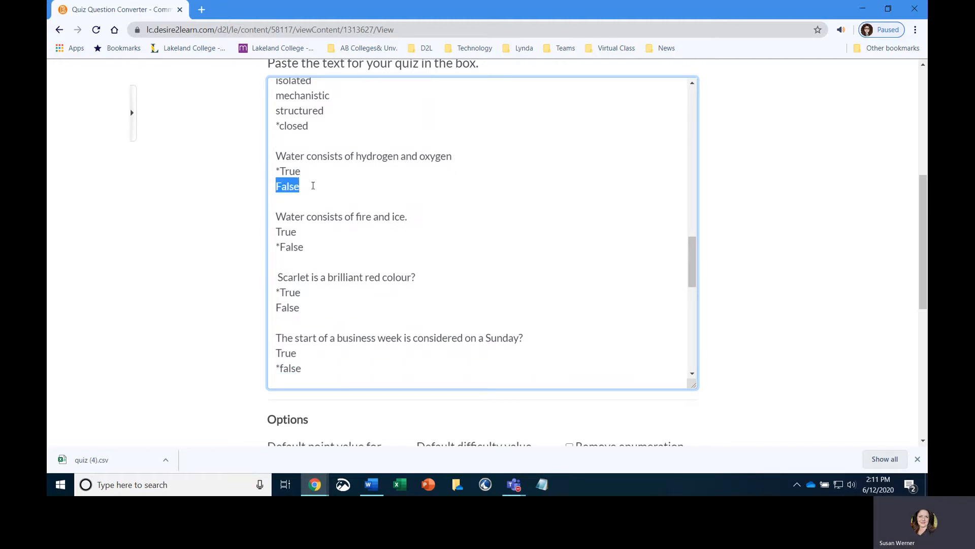
{"action": "key", "text": "BackSpace"}
{"action": "key", "text": "Delete"}
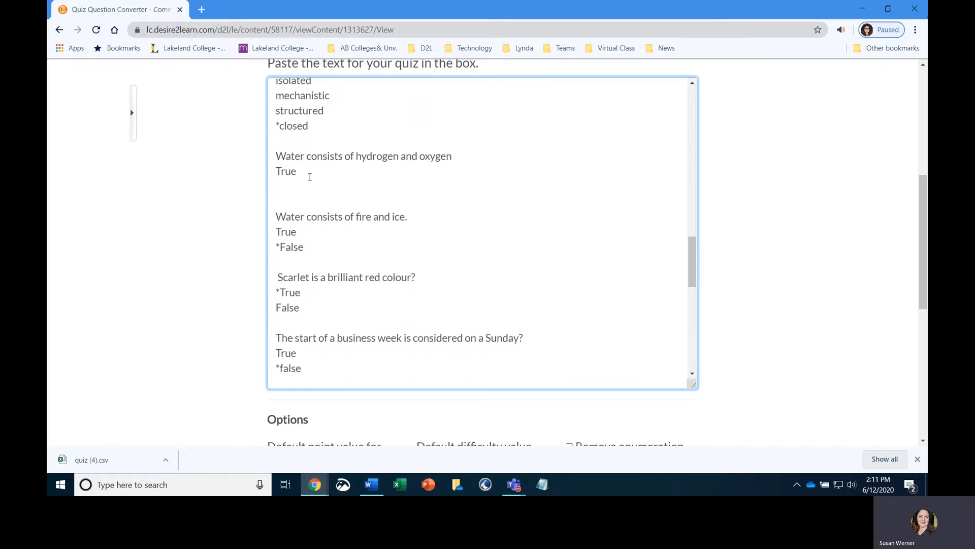
{"action": "left_click", "coordinate": [279, 190]}
{"action": "key", "text": "BackSpace"}
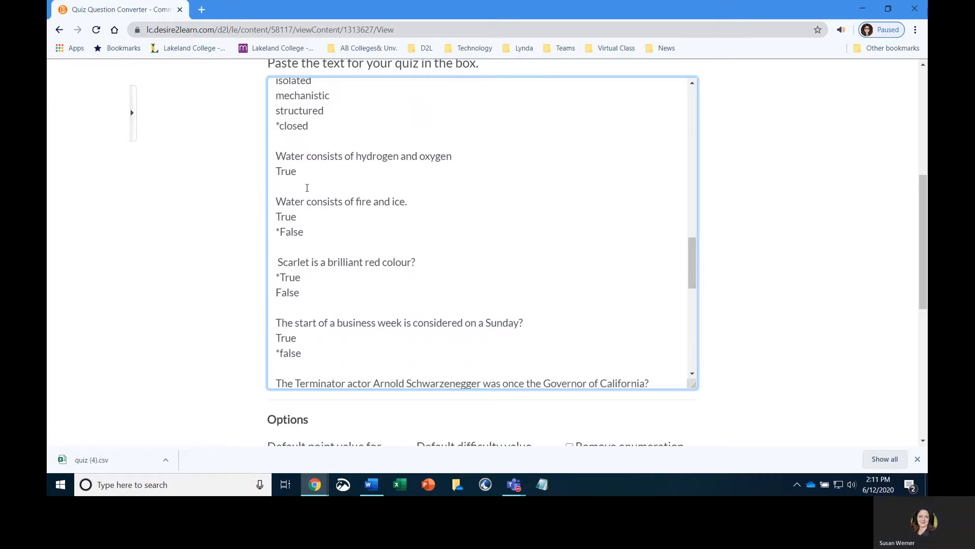
- Keep only False as the fire and ice answer and only True as the scarlet colour answer
{"action": "left_click_drag", "start_coordinate": [276, 213], "coordinate": [307, 213]}
{"action": "key", "text": "BackSpace"}
{"action": "key", "text": "BackSpace"}
{"action": "key", "text": "Delete"}
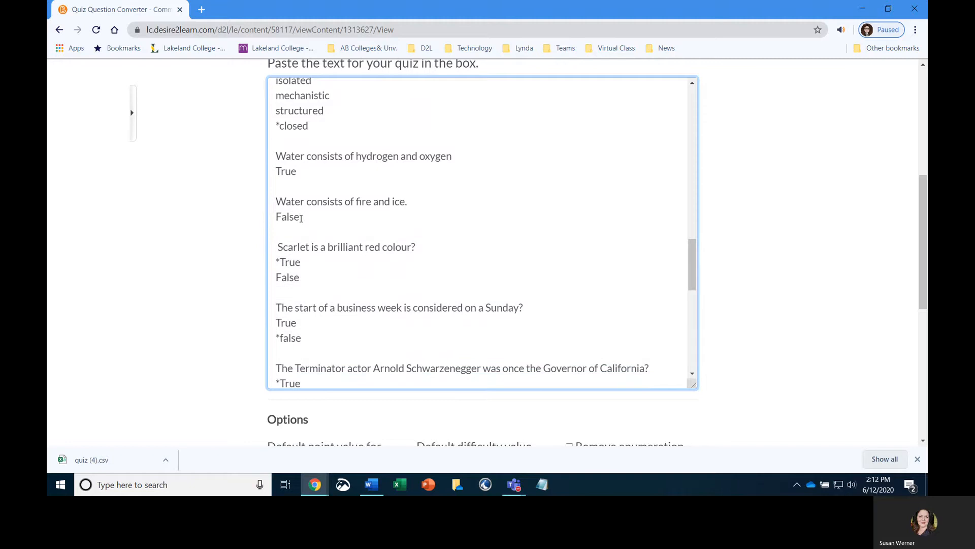
{"action": "left_click_drag", "start_coordinate": [276, 277], "coordinate": [301, 277]}
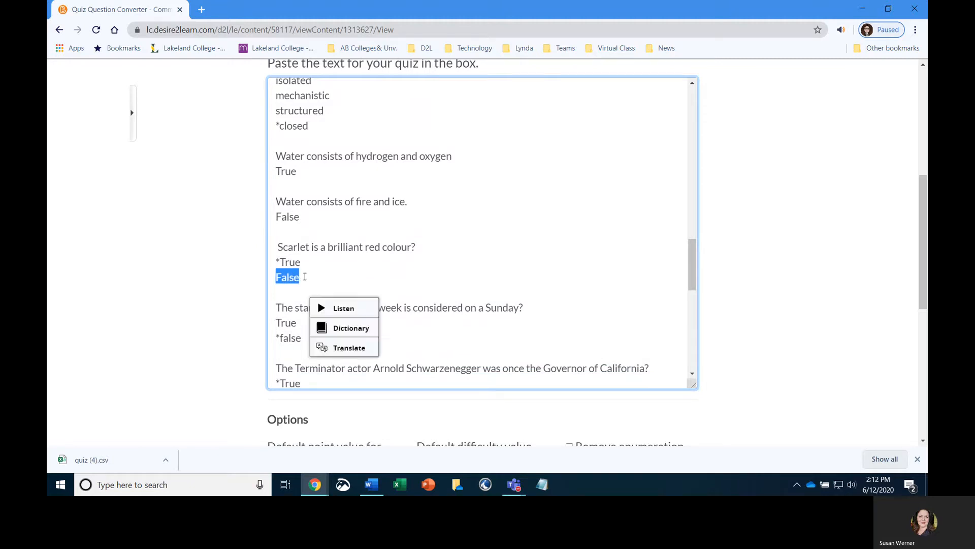
{"action": "key", "text": "BackSpace"}
{"action": "key", "text": "Delete"}
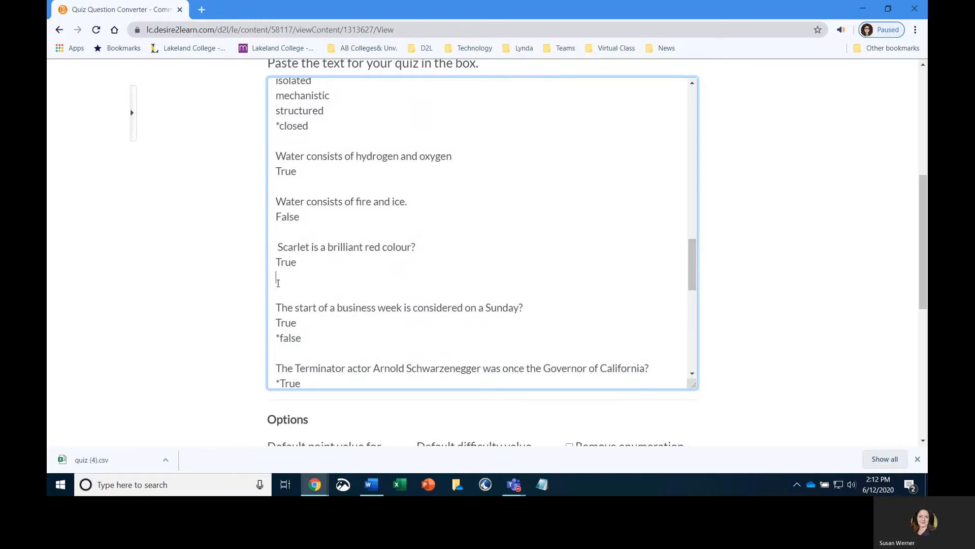
{"action": "key", "text": "BackSpace"}
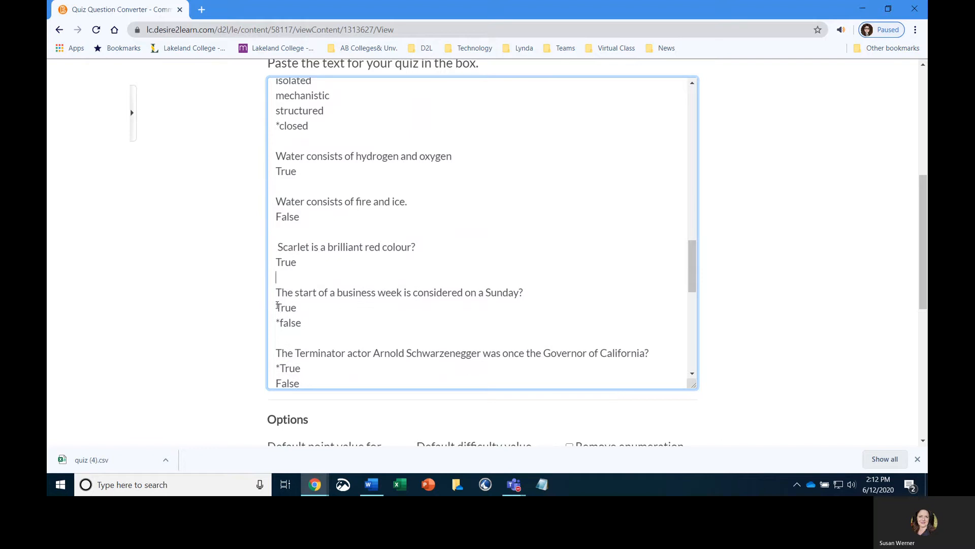
- Keep only false as the business week answer and only True as the Terminator governor answer
{"action": "left_click_drag", "start_coordinate": [277, 305], "coordinate": [306, 308]}
{"action": "key", "text": "BackSpace"}
{"action": "key", "text": "Delete"}
{"action": "key", "text": "Delete"}
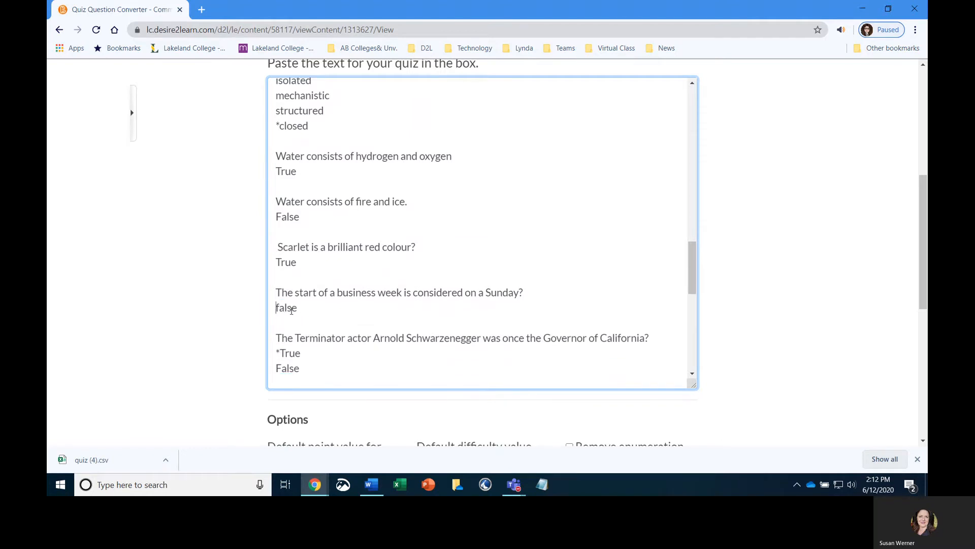
{"action": "scroll", "coordinate": [291, 309], "scroll_direction": "down", "scroll_amount": 3}
{"action": "left_click_drag", "start_coordinate": [276, 252], "coordinate": [305, 256]}
{"action": "key", "text": "BackSpace"}
{"action": "key", "text": "Up"}
{"action": "key", "text": "Delete"}
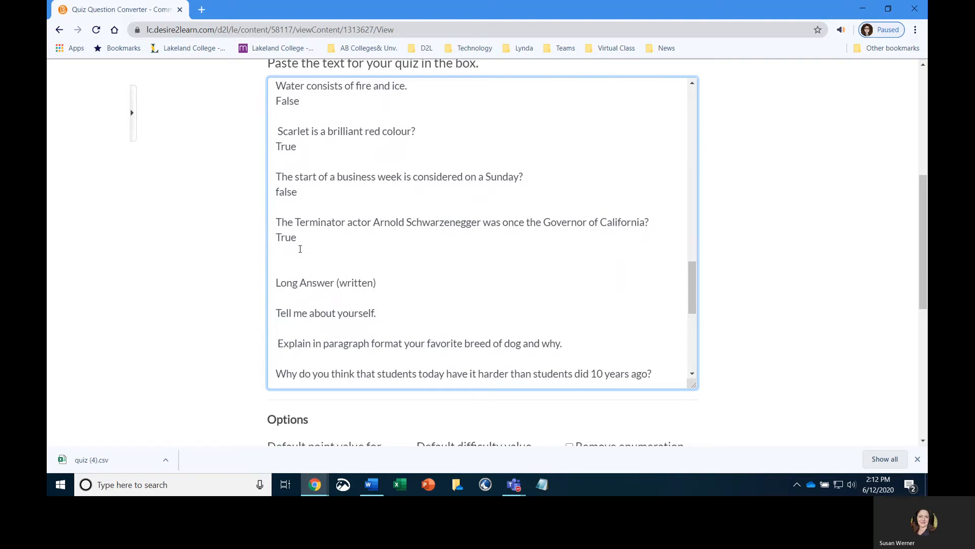
- Delete the "Long Answer (written)" heading and the extra blank lines around it
{"action": "scroll", "coordinate": [300, 249], "scroll_direction": "down", "scroll_amount": 3}
{"action": "left_click", "coordinate": [278, 150]}
{"action": "key", "text": "Delete"}
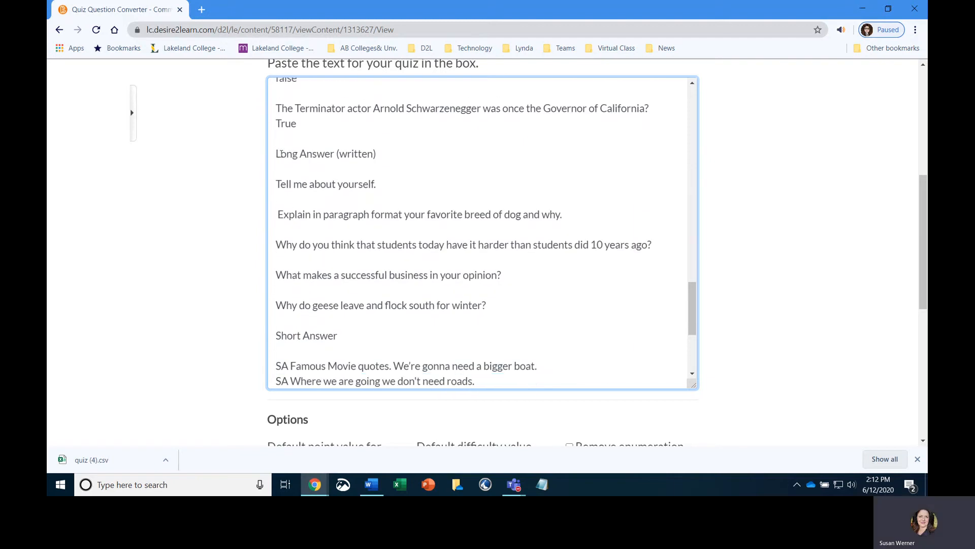
{"action": "left_click_drag", "start_coordinate": [281, 152], "coordinate": [424, 157]}
{"action": "key", "text": "BackSpace"}
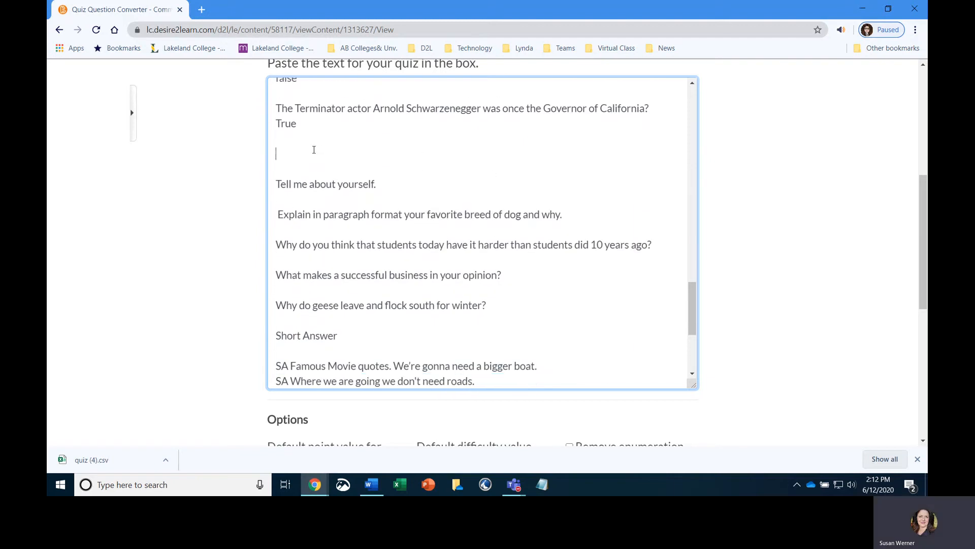
{"action": "key", "text": "Delete"}
{"action": "key", "text": "Delete"}
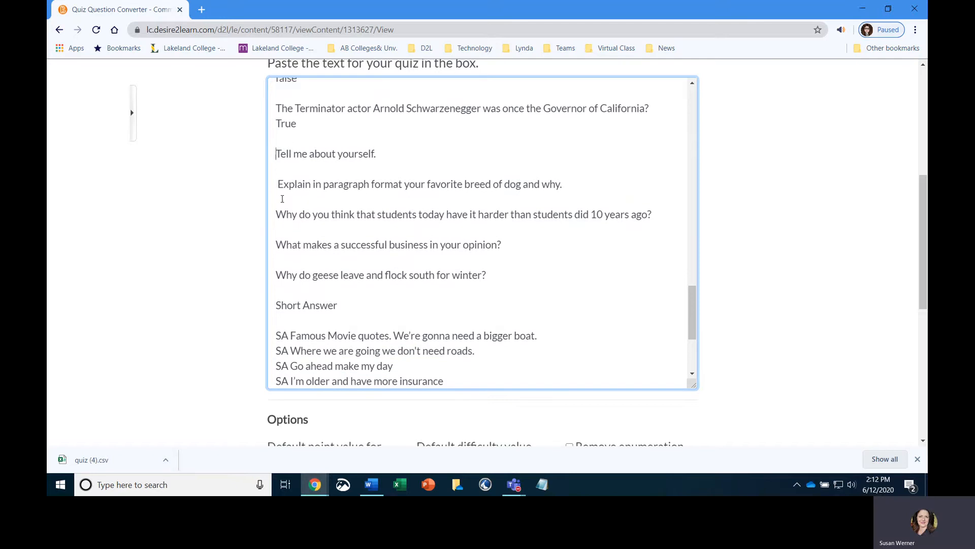
- Delete the "Short Answer" heading above the SA movie quote lines
{"action": "scroll", "coordinate": [280, 243], "scroll_direction": "down", "scroll_amount": 2}
{"action": "left_click_drag", "start_coordinate": [276, 248], "coordinate": [339, 248]}
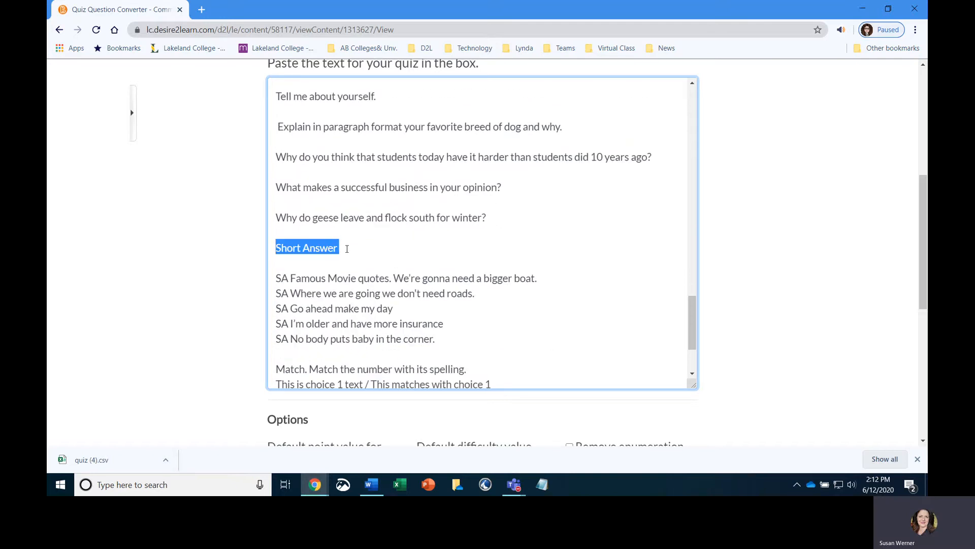
{"action": "key", "text": "Delete"}
{"action": "key", "text": "Delete"}
{"action": "key", "text": "Delete"}
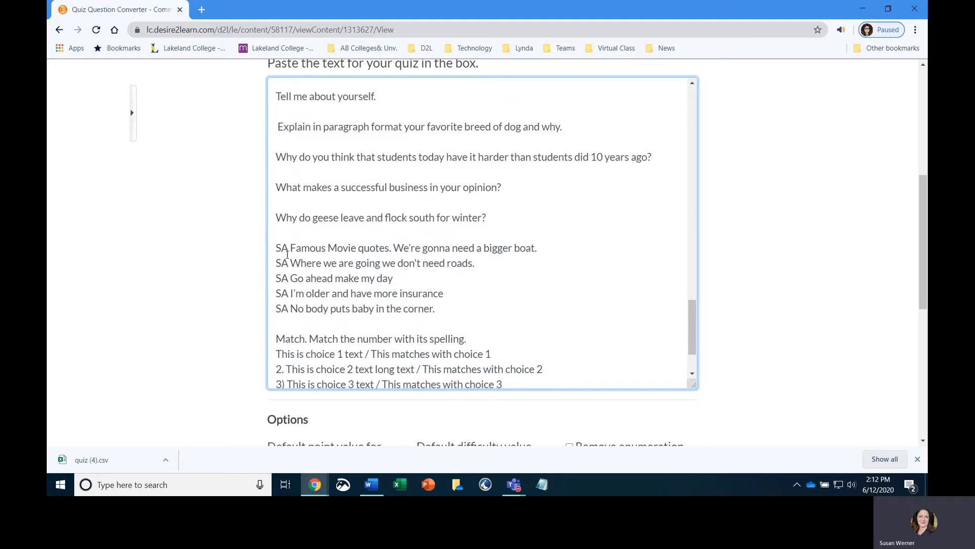
- Insert a blank line after "SA Famous Movie quotes. We're gonna need a bigger boat."
{"action": "left_click", "coordinate": [542, 248]}
{"action": "key", "text": "Return"}
{"action": "scroll", "coordinate": [457, 213], "scroll_direction": "down", "scroll_amount": 2}
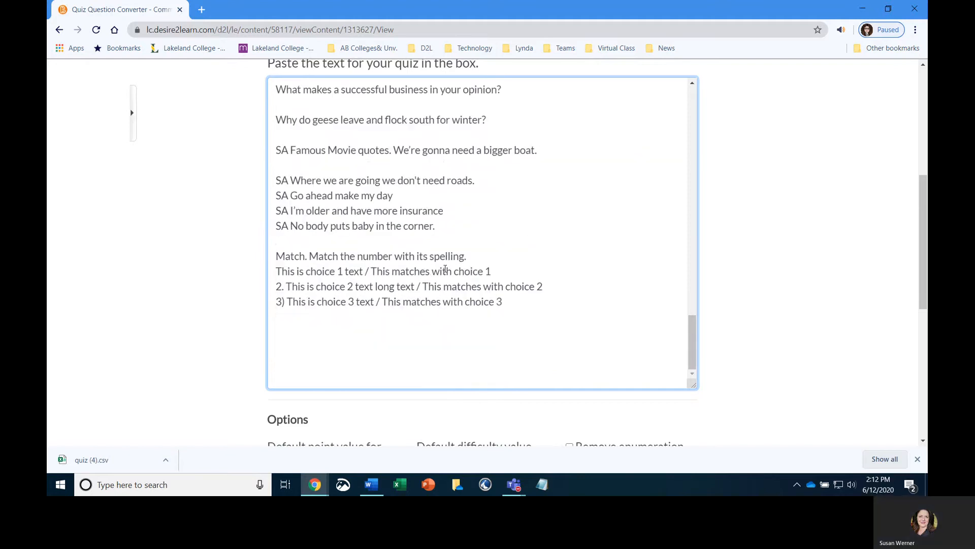
- Insert a blank line after each SA movie quote line so every quote stands alone
{"action": "left_click", "coordinate": [474, 184]}
{"action": "key", "text": "Return"}
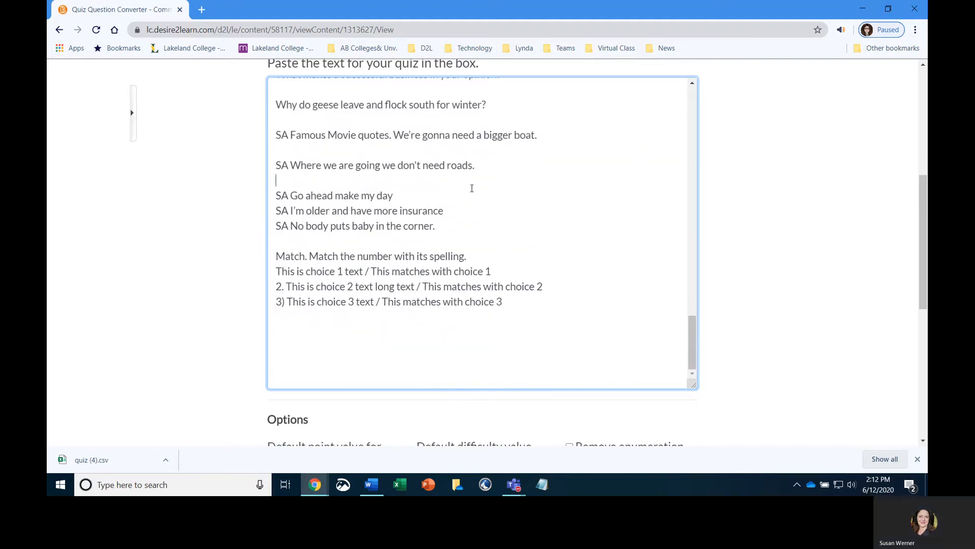
{"action": "key", "text": "Return"}
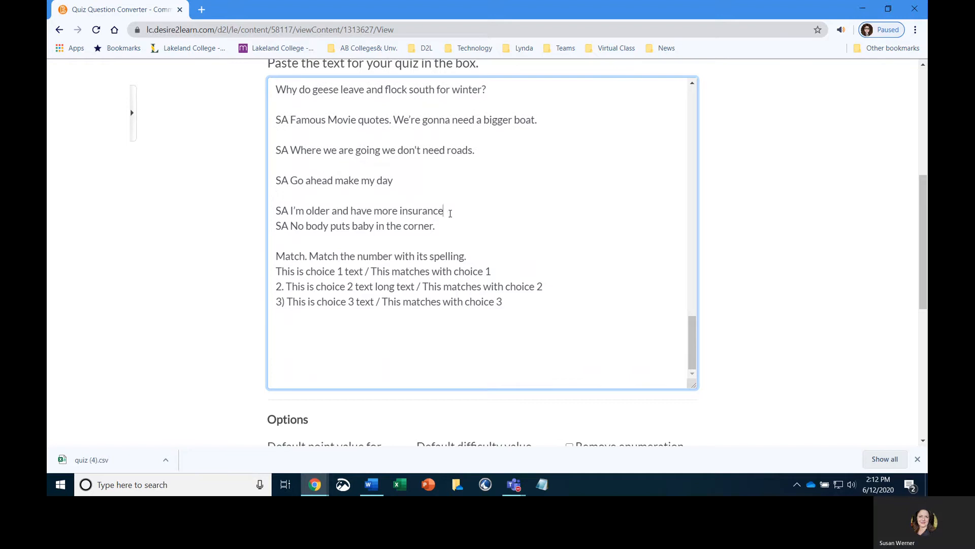
{"action": "key", "text": "Return"}
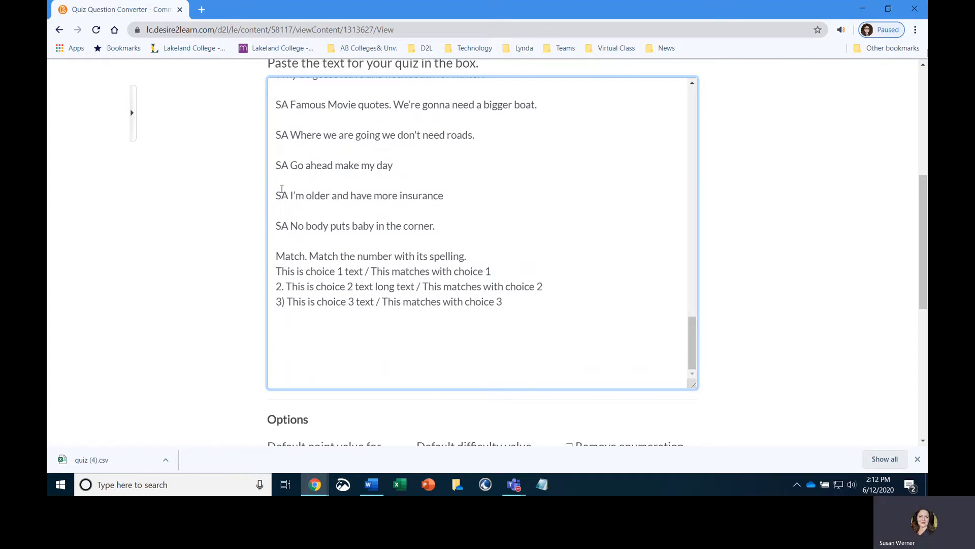
- Try to convert the quiz text to a CSV file
{"action": "scroll", "coordinate": [282, 189], "scroll_direction": "up", "scroll_amount": 1}
{"action": "scroll", "coordinate": [324, 217], "scroll_direction": "down", "scroll_amount": 1}
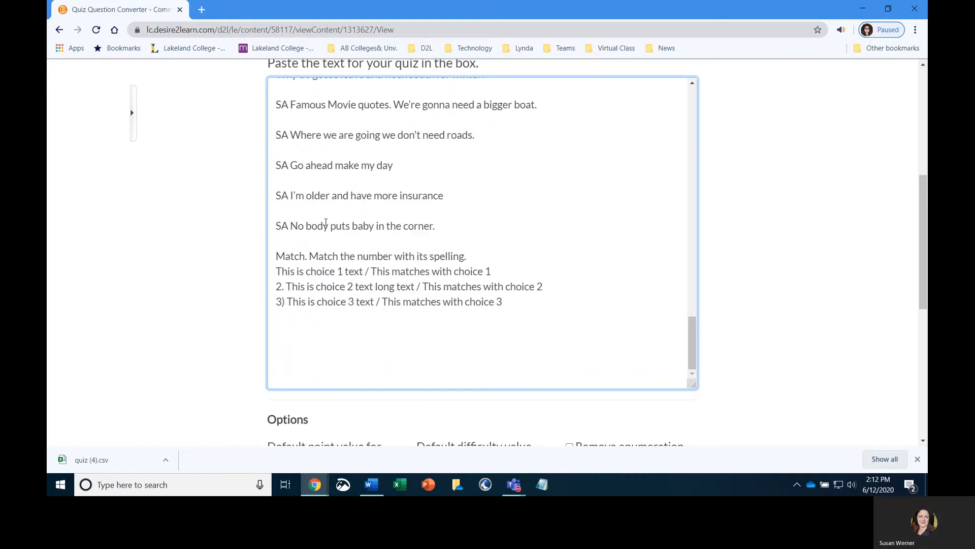
{"action": "scroll", "coordinate": [754, 272], "scroll_direction": "down", "scroll_amount": 3}
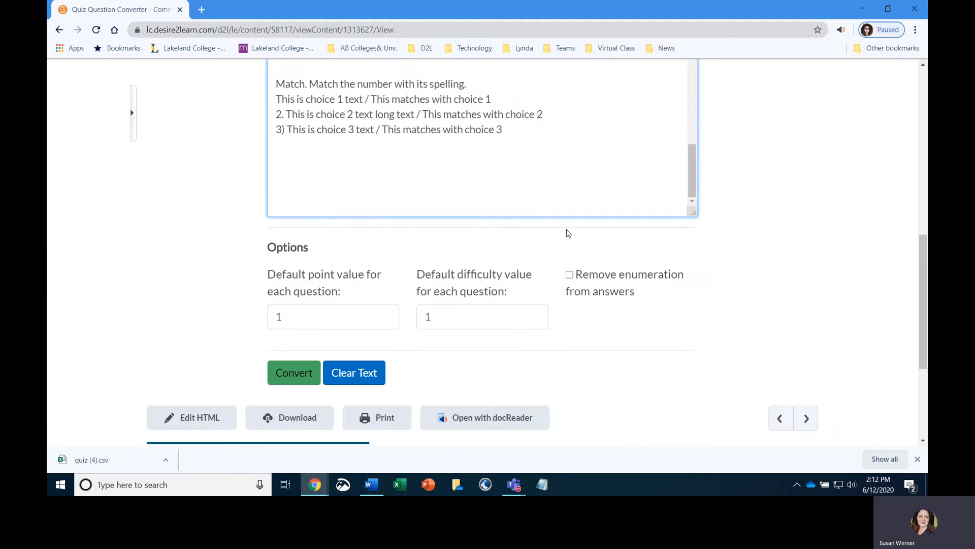
{"action": "scroll", "coordinate": [506, 131], "scroll_direction": "up", "scroll_amount": 2}
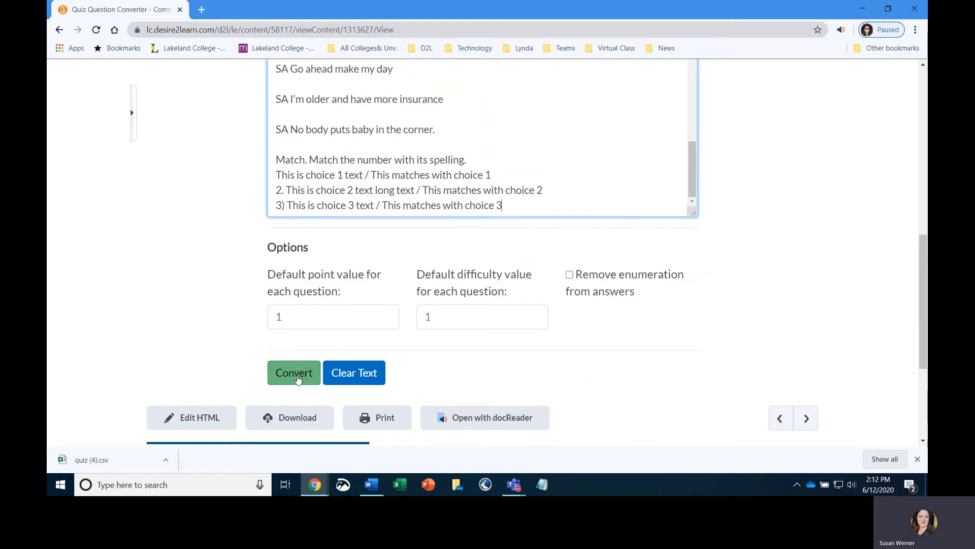
{"action": "left_click", "coordinate": [300, 373]}
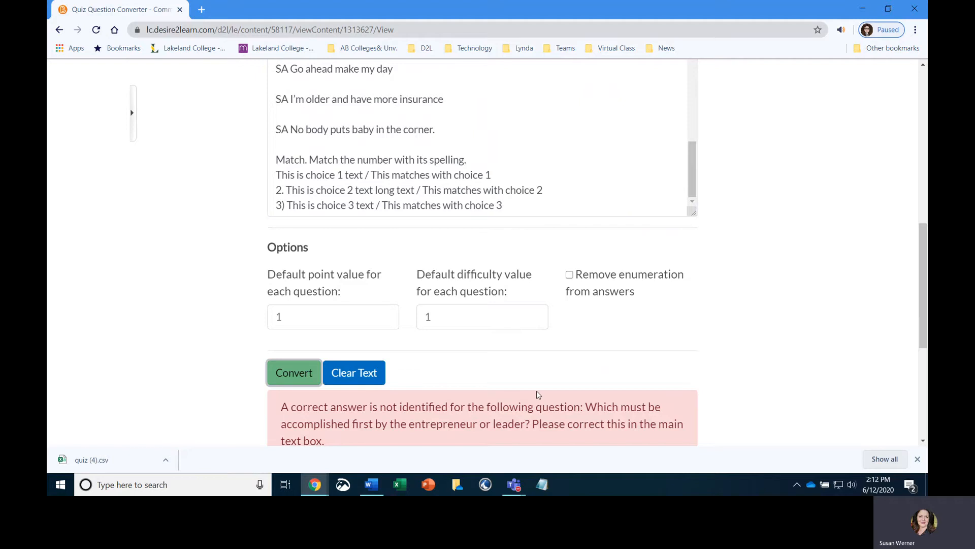
- Mark "The design of a rational organization structure." as the correct answer for the entrepreneur question with an asterisk
{"action": "scroll", "coordinate": [539, 395], "scroll_direction": "down", "scroll_amount": 2}
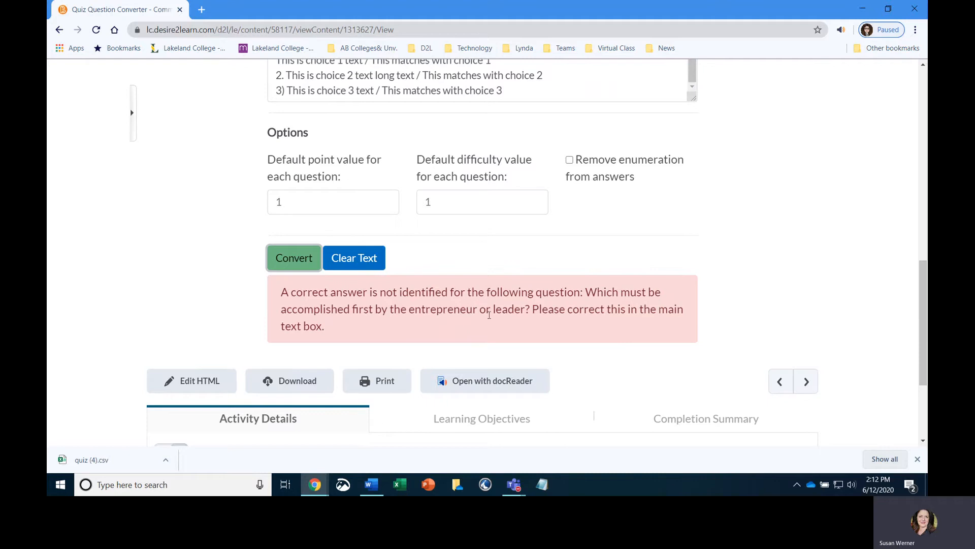
{"action": "left_click_drag", "start_coordinate": [587, 292], "coordinate": [531, 311]}
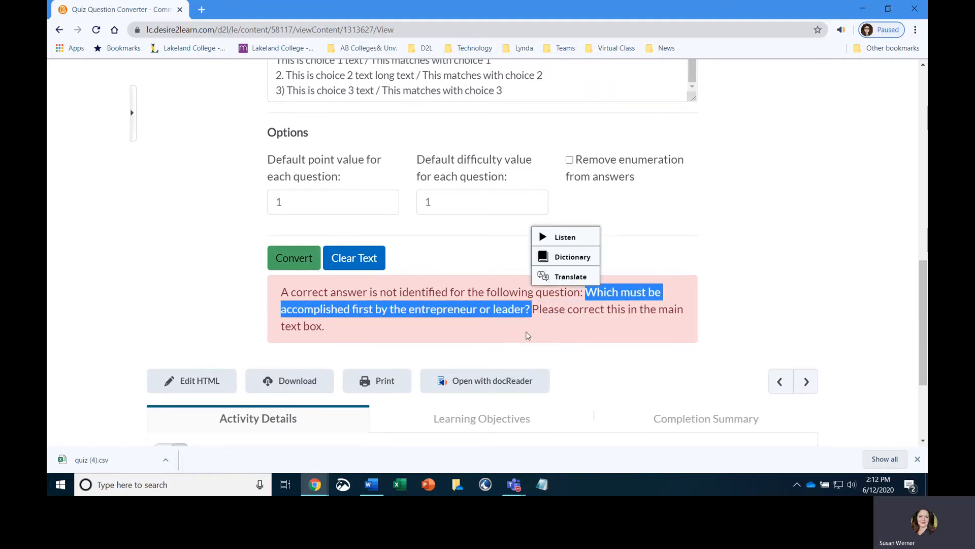
{"action": "scroll", "coordinate": [711, 289], "scroll_direction": "up", "scroll_amount": 2}
{"action": "scroll", "coordinate": [406, 167], "scroll_direction": "up", "scroll_amount": 6}
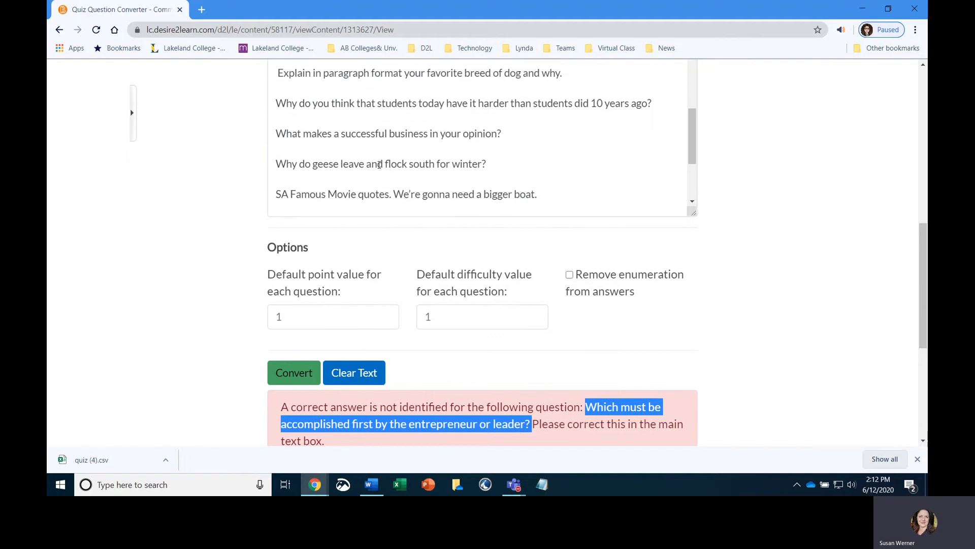
{"action": "scroll", "coordinate": [385, 163], "scroll_direction": "up", "scroll_amount": 10}
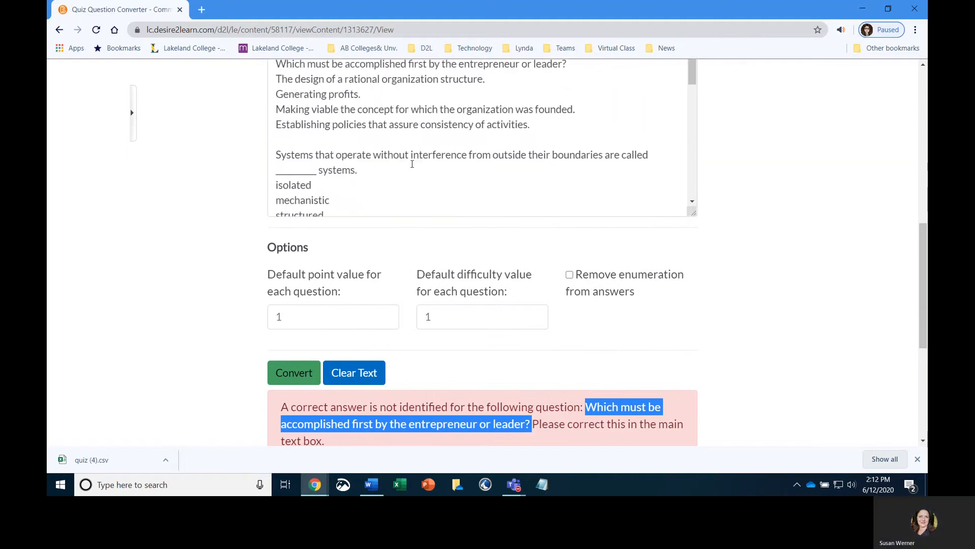
{"action": "scroll", "coordinate": [412, 163], "scroll_direction": "up", "scroll_amount": 1}
{"action": "scroll", "coordinate": [405, 167], "scroll_direction": "down", "scroll_amount": 2}
{"action": "left_click", "coordinate": [276, 78]}
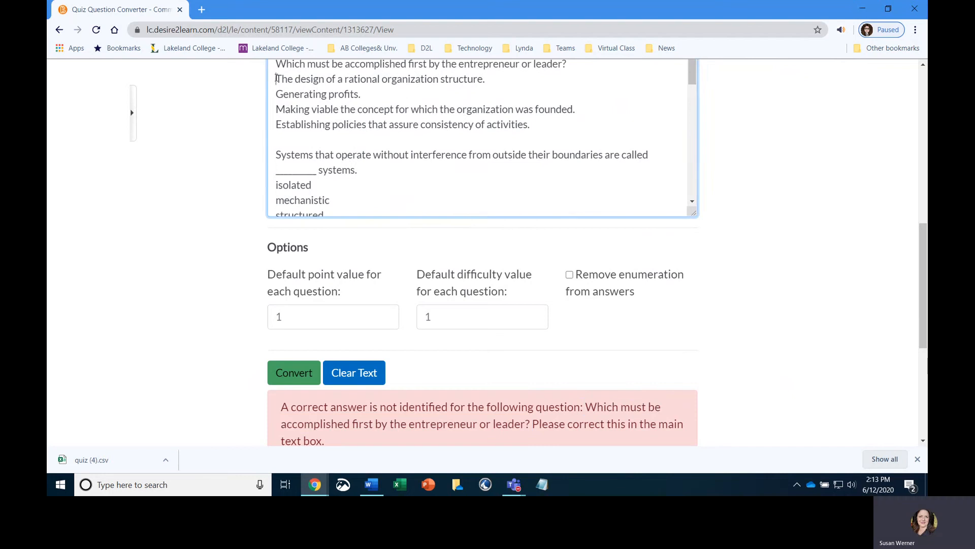
{"action": "type", "text": "*"}
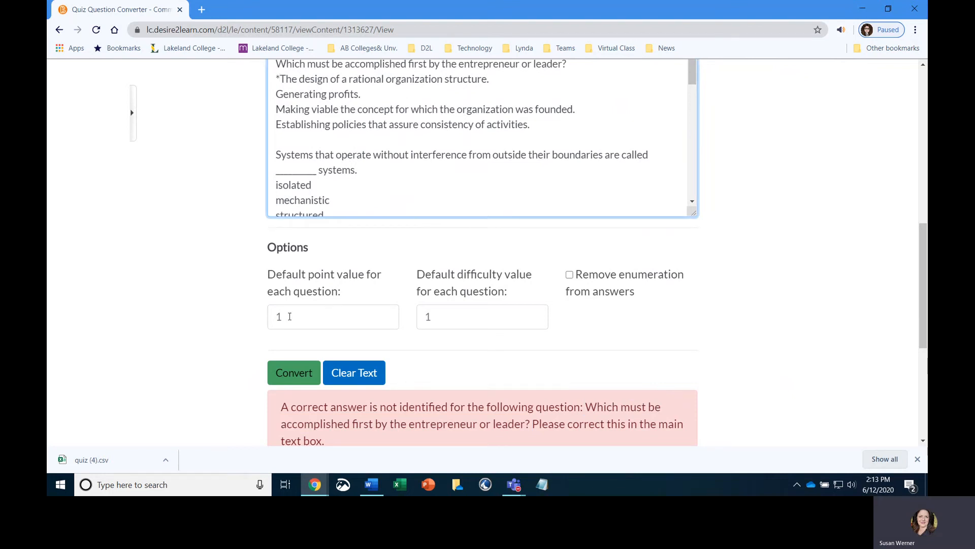
- Convert the cleaned quiz text to a CSV file
{"action": "scroll", "coordinate": [287, 304], "scroll_direction": "down", "scroll_amount": 2}
{"action": "left_click", "coordinate": [294, 257]}
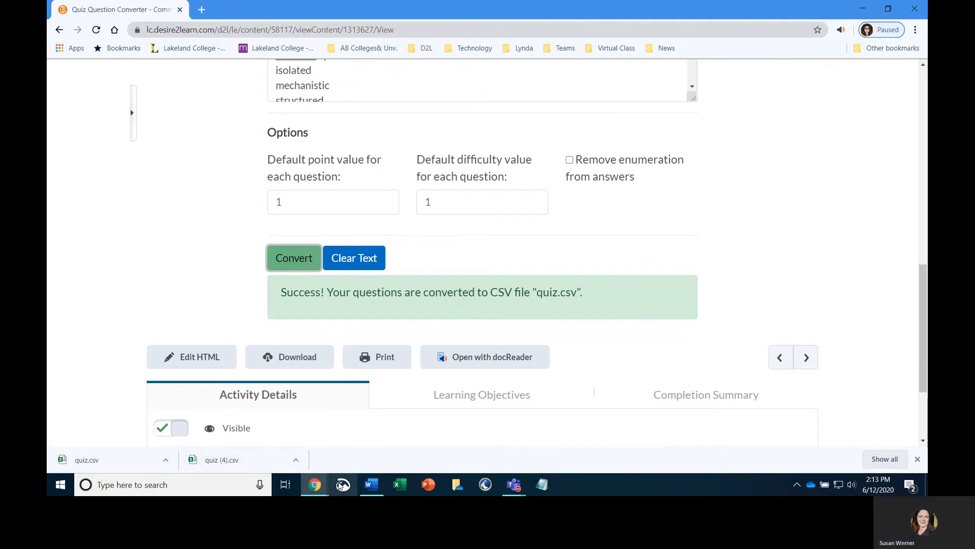
{"action": "mouse_move", "coordinate": [318, 491]}
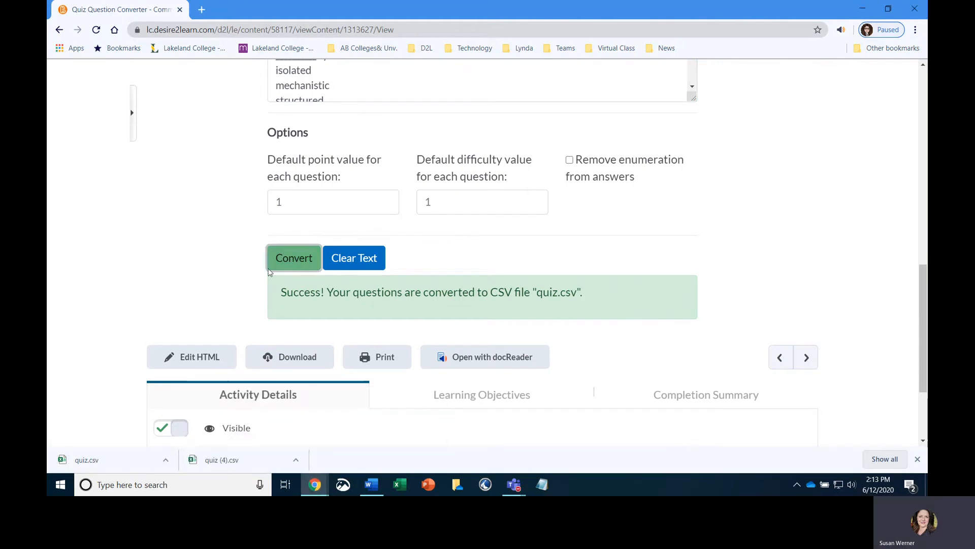
- Open the Question Library of the SANDBOX course
{"action": "scroll", "coordinate": [249, 168], "scroll_direction": "up", "scroll_amount": 10}
{"action": "left_click", "coordinate": [152, 87]}
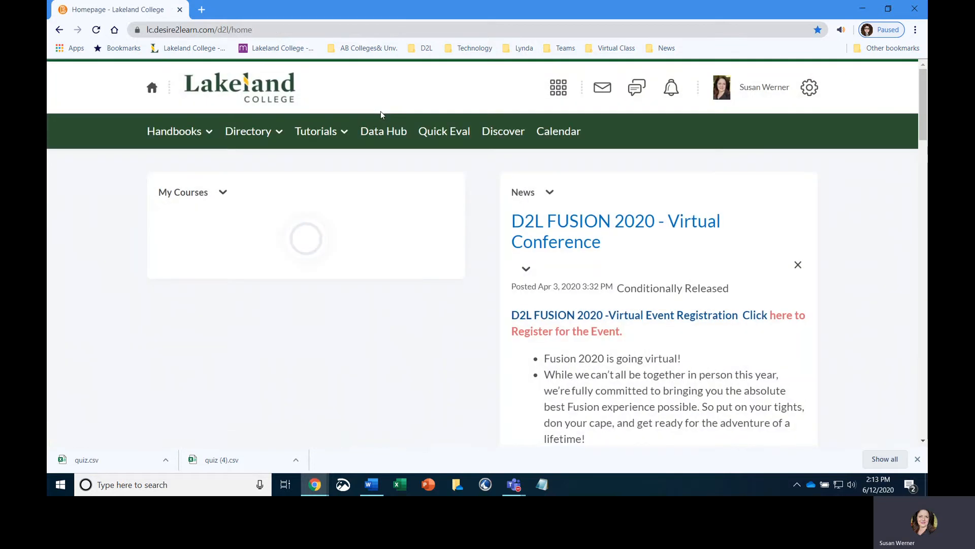
{"action": "left_click", "coordinate": [359, 272]}
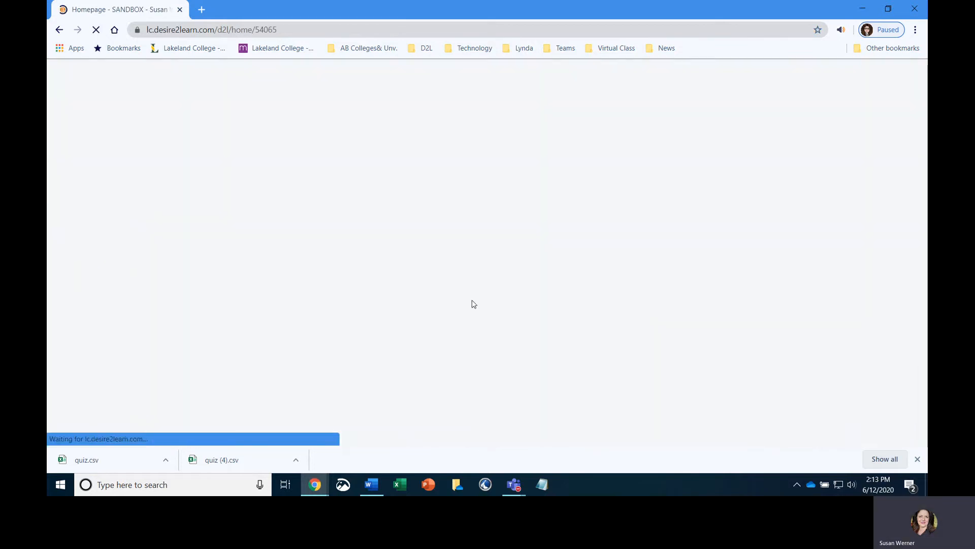
{"action": "left_click", "coordinate": [644, 133]}
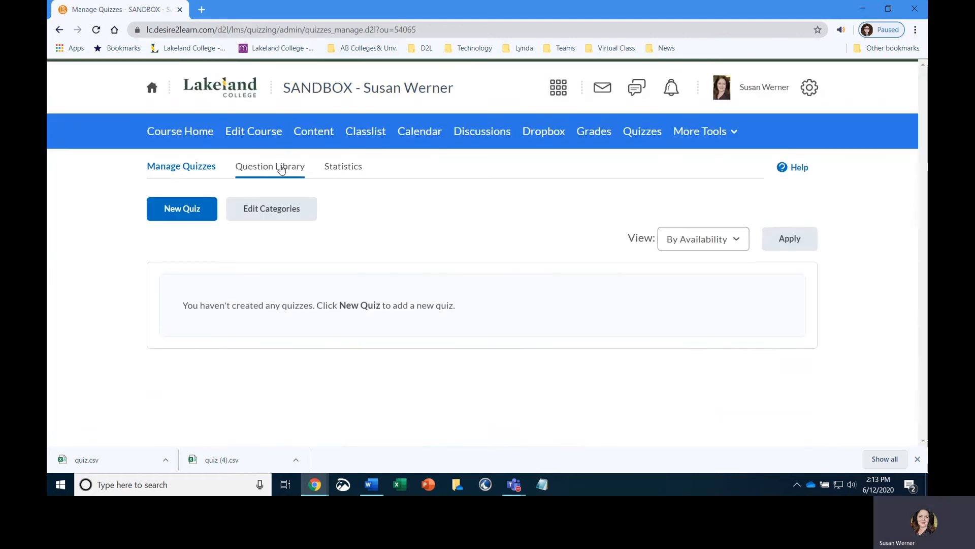
{"action": "left_click", "coordinate": [280, 166]}
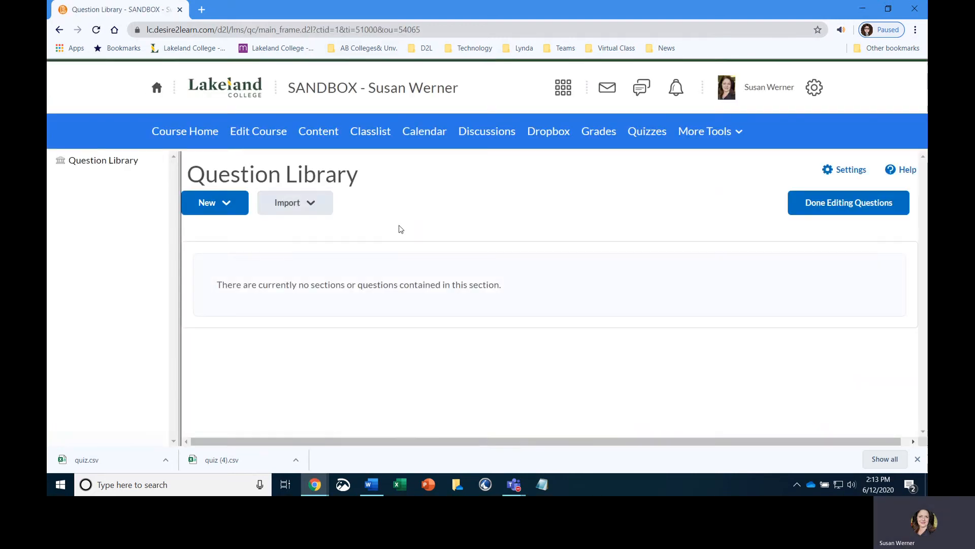
- Create a new Question Library section titled "example"
{"action": "left_click", "coordinate": [316, 203]}
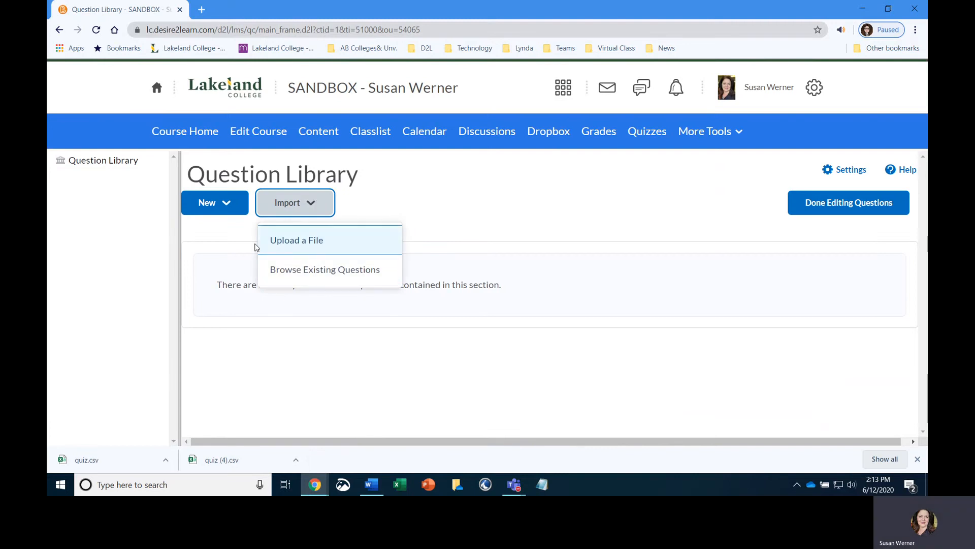
{"action": "left_click", "coordinate": [228, 203]}
{"action": "left_click", "coordinate": [213, 240]}
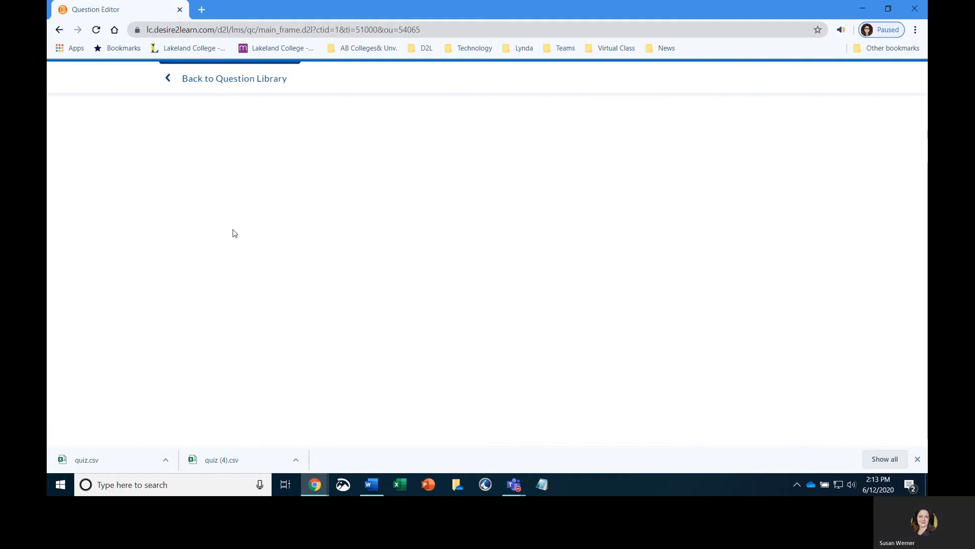
{"action": "left_click", "coordinate": [209, 149]}
{"action": "type", "text": "e"}
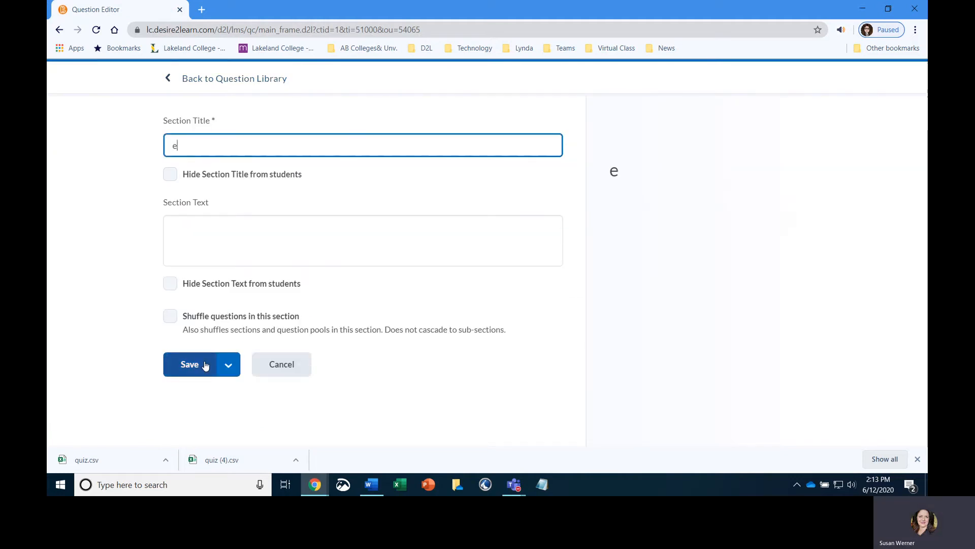
{"action": "type", "text": "xample"}
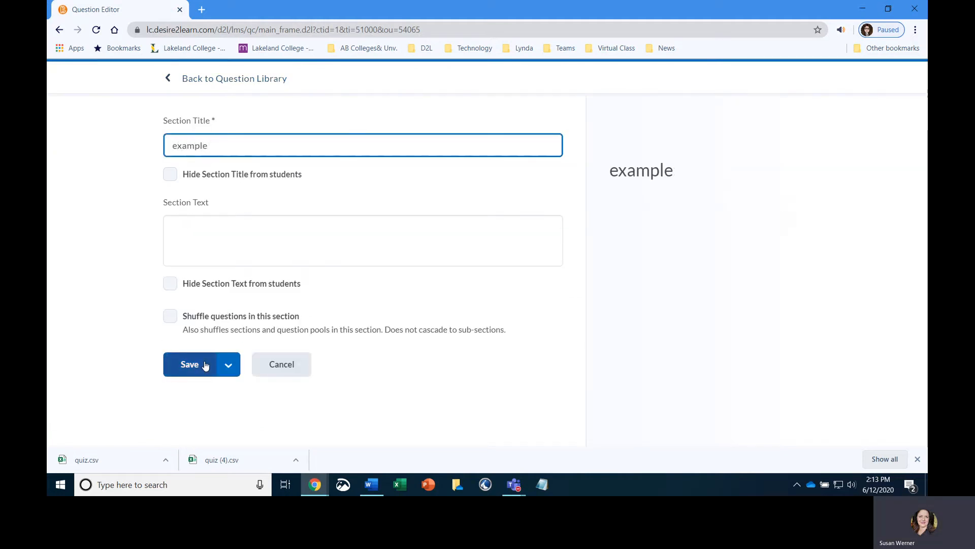
{"action": "left_click", "coordinate": [182, 368]}
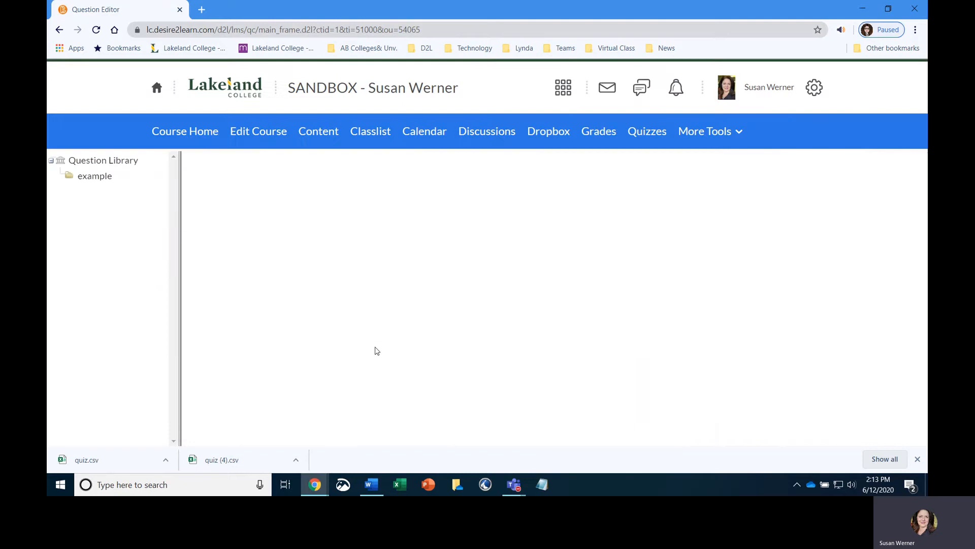
- Import quiz.csv from the Downloads folder into the example section
{"action": "left_click", "coordinate": [274, 323]}
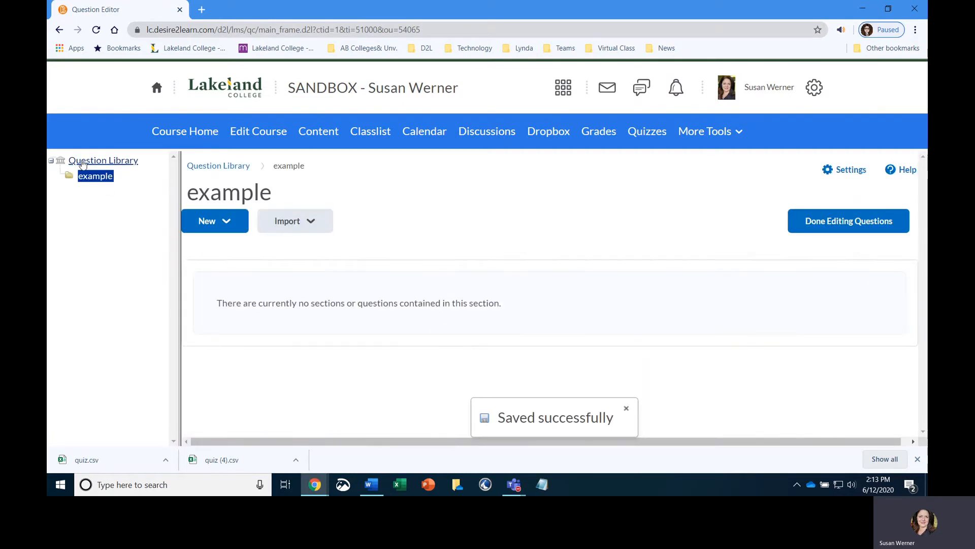
{"action": "left_click", "coordinate": [299, 226]}
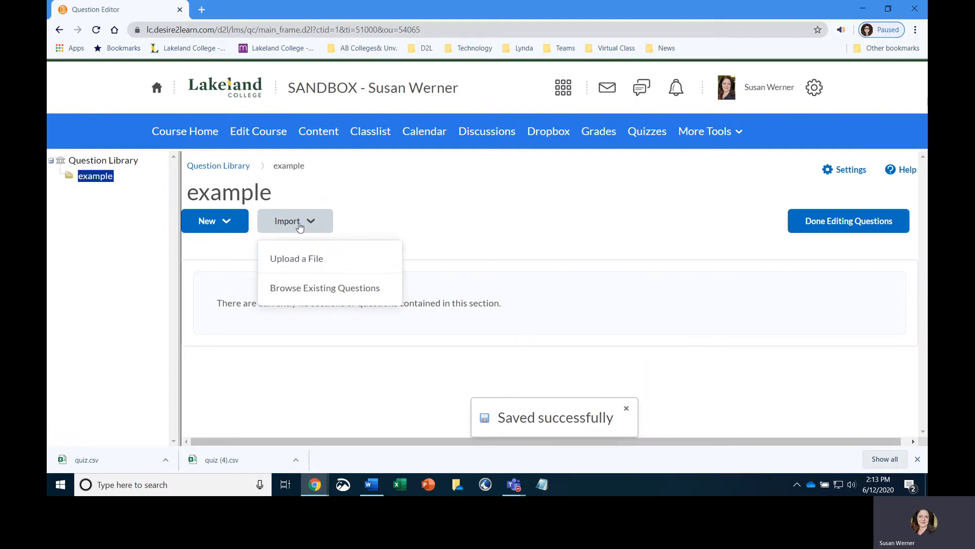
{"action": "left_click", "coordinate": [294, 260]}
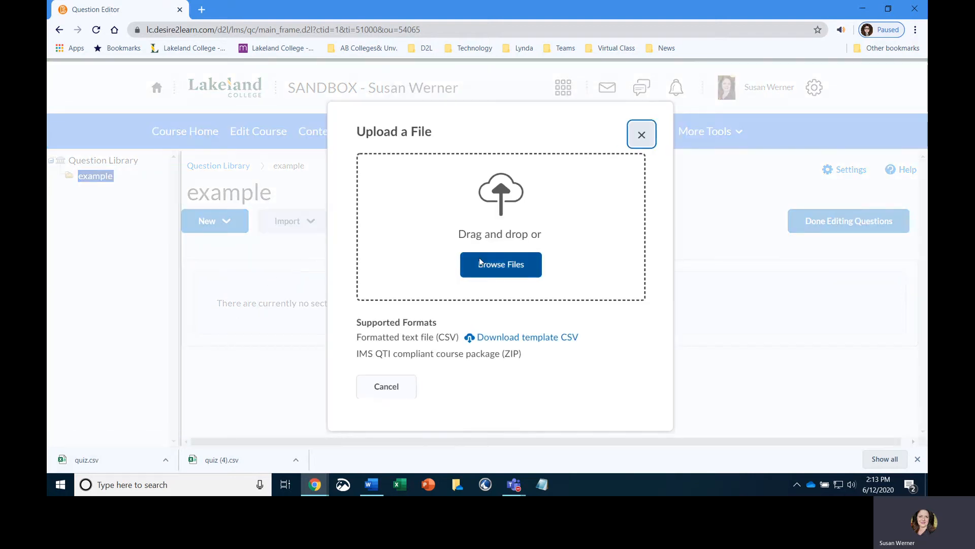
{"action": "left_click", "coordinate": [511, 269]}
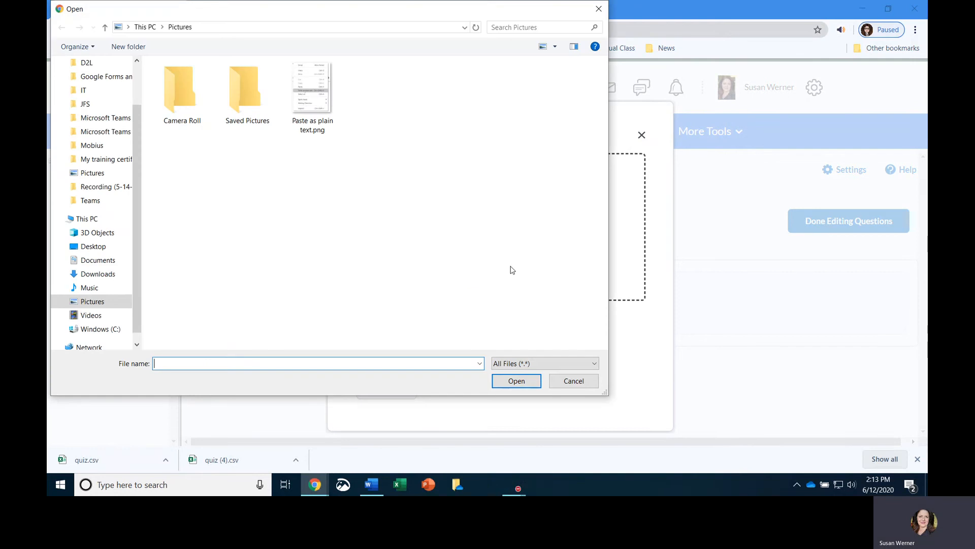
{"action": "left_click", "coordinate": [96, 276]}
{"action": "left_click", "coordinate": [184, 100]}
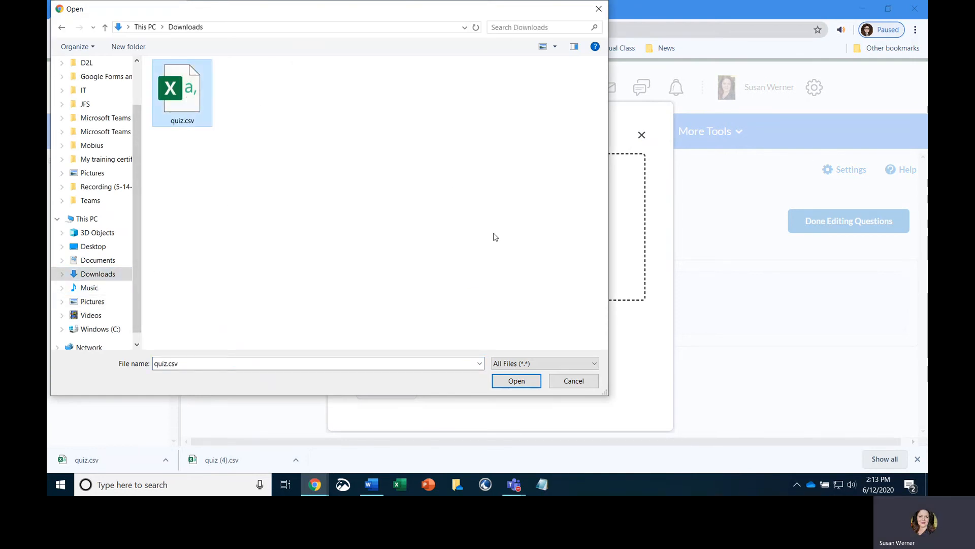
{"action": "left_click", "coordinate": [519, 382]}
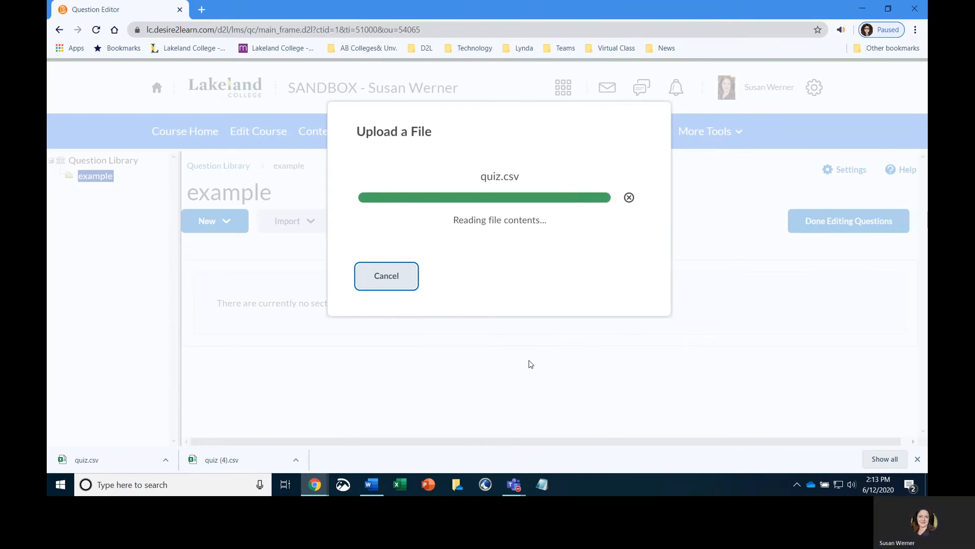
{"action": "left_click", "coordinate": [403, 280]}
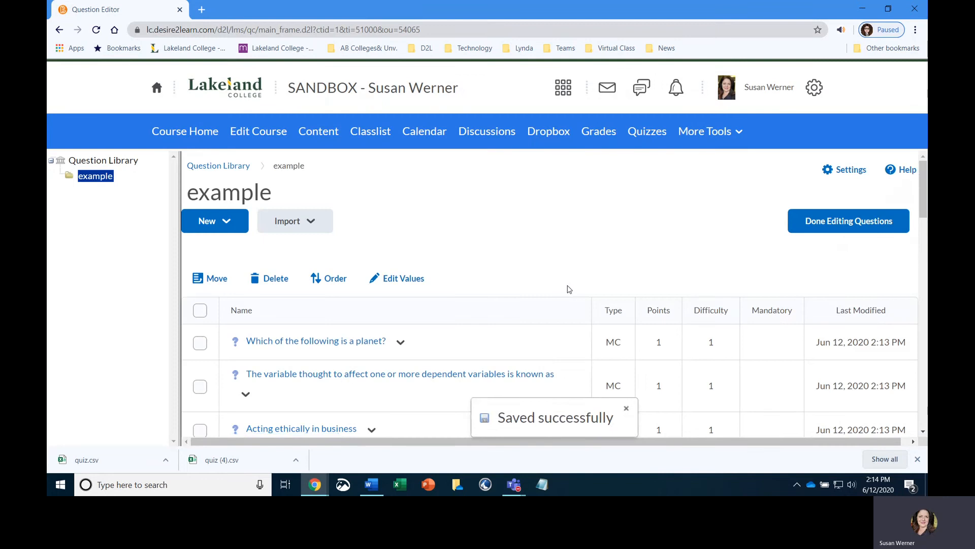
- Scroll through the imported questions in the example section to review their types
{"action": "scroll", "coordinate": [569, 289], "scroll_direction": "down", "scroll_amount": 10}
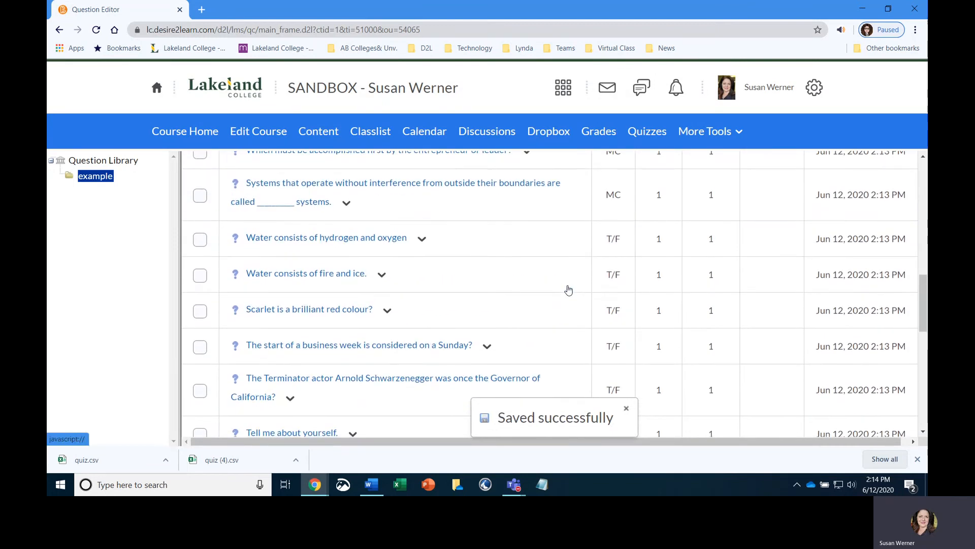
{"action": "scroll", "coordinate": [569, 289], "scroll_direction": "down", "scroll_amount": 3}
{"action": "scroll", "coordinate": [656, 250], "scroll_direction": "down", "scroll_amount": 2}
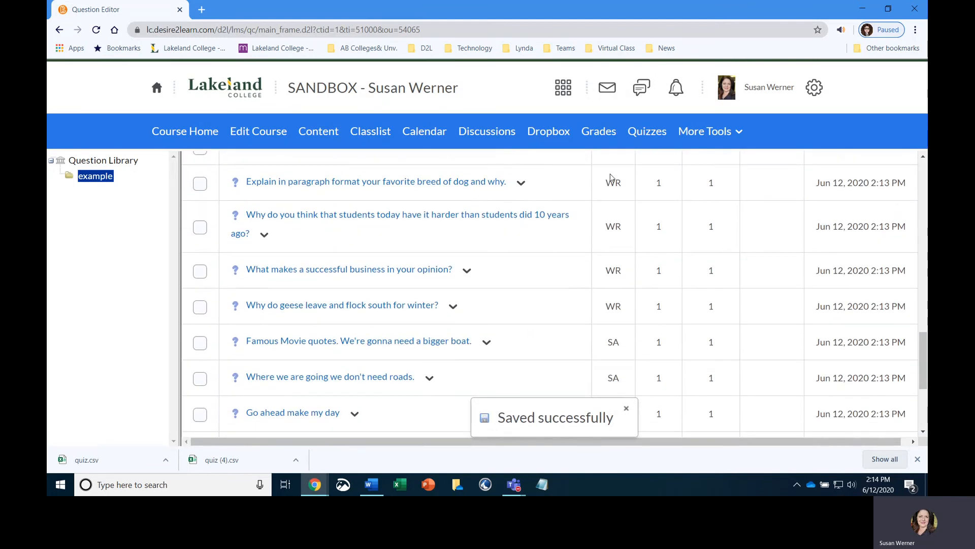
{"action": "scroll", "coordinate": [613, 218], "scroll_direction": "up", "scroll_amount": 2}
{"action": "scroll", "coordinate": [621, 279], "scroll_direction": "down", "scroll_amount": 3}
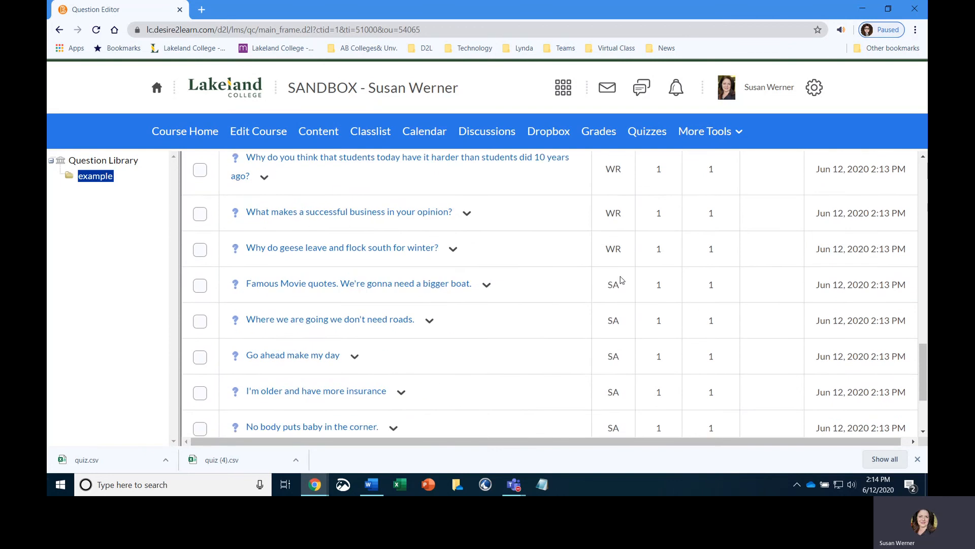
{"action": "scroll", "coordinate": [621, 279], "scroll_direction": "down", "scroll_amount": 3}
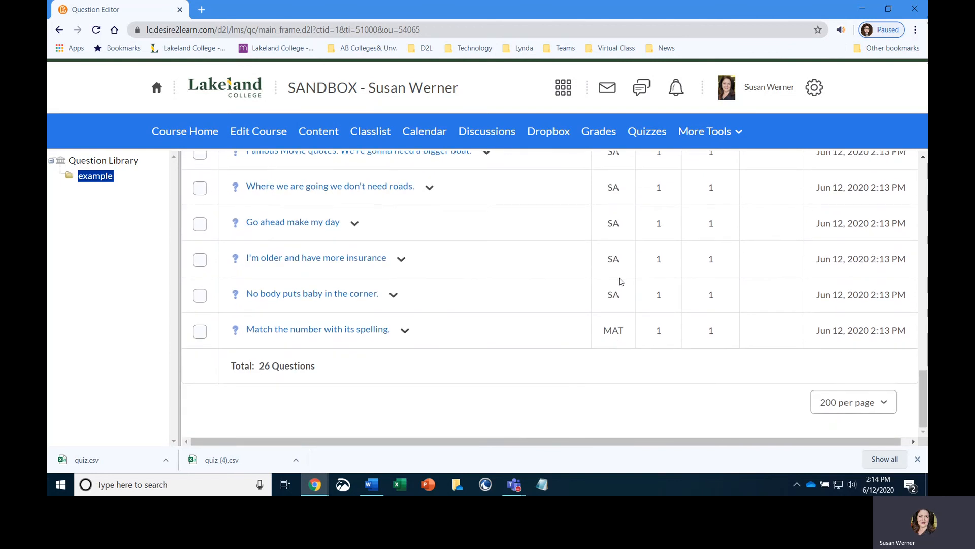
- Open the "Famous Movie quotes. We're gonna need a bigger boat." question and enter "boat Boat" as the Blank 1 answer
{"action": "scroll", "coordinate": [621, 281], "scroll_direction": "up", "scroll_amount": 2}
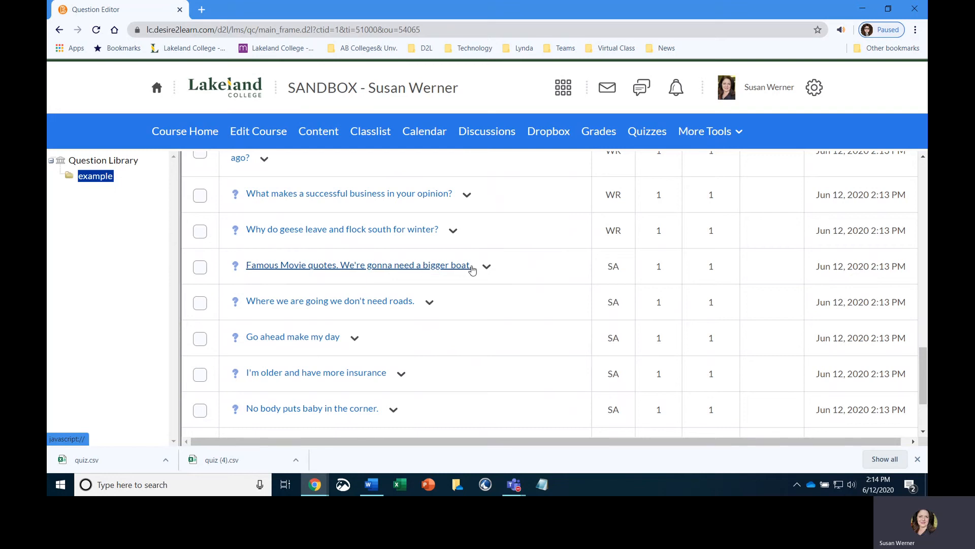
{"action": "left_click", "coordinate": [453, 266]}
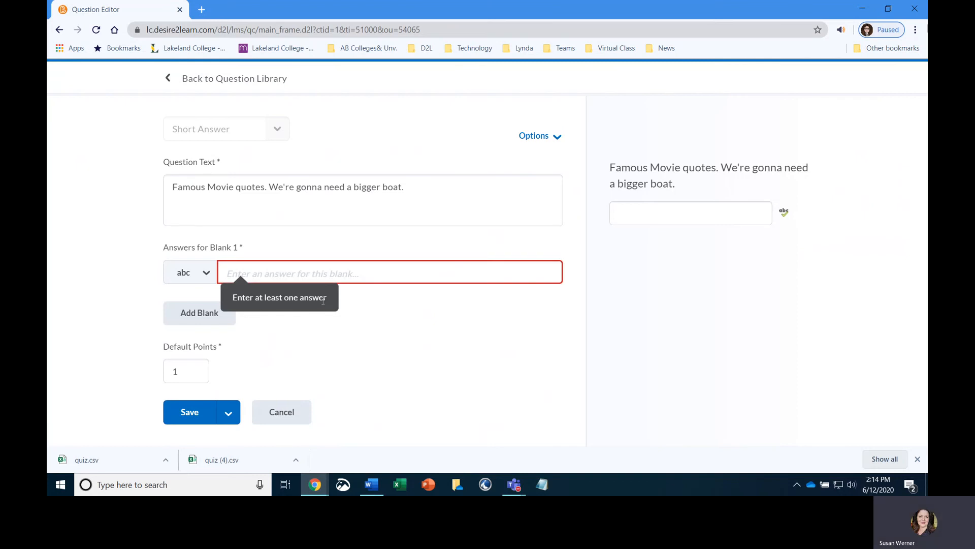
{"action": "left_click", "coordinate": [224, 274]}
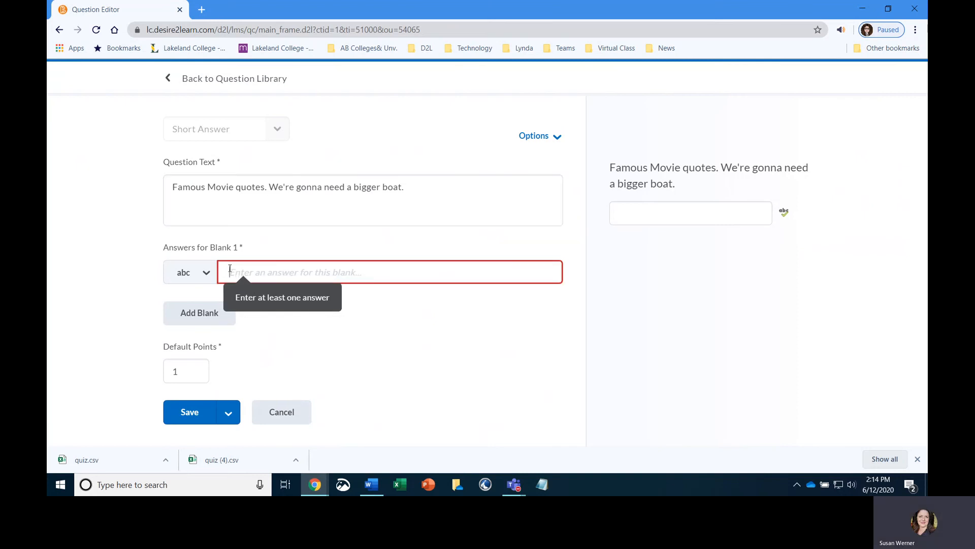
{"action": "type", "text": "boat Boat"}
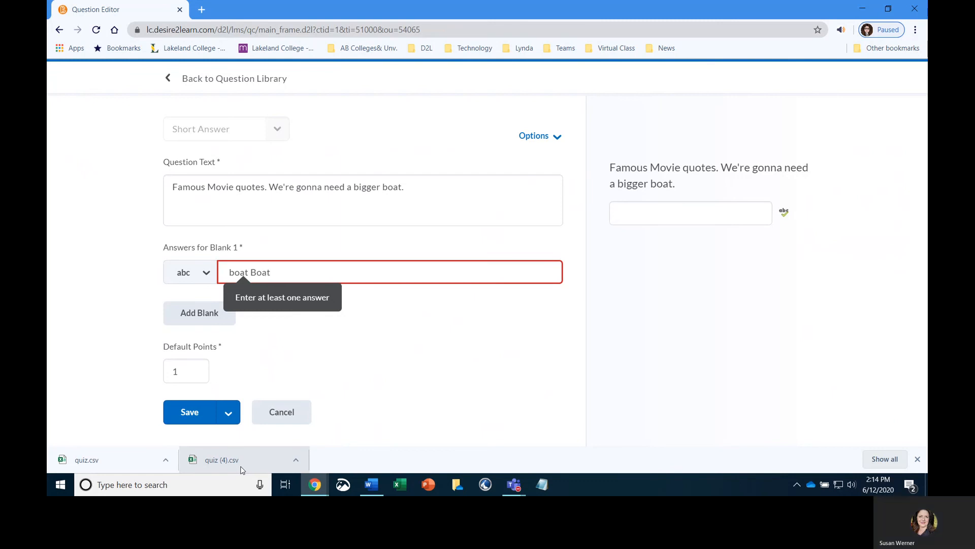
- Switch the Blank 1 answer evaluation type to the [^ab] option
{"action": "left_click", "coordinate": [205, 263]}
{"action": "left_click", "coordinate": [205, 265]}
{"action": "left_click", "coordinate": [216, 366]}
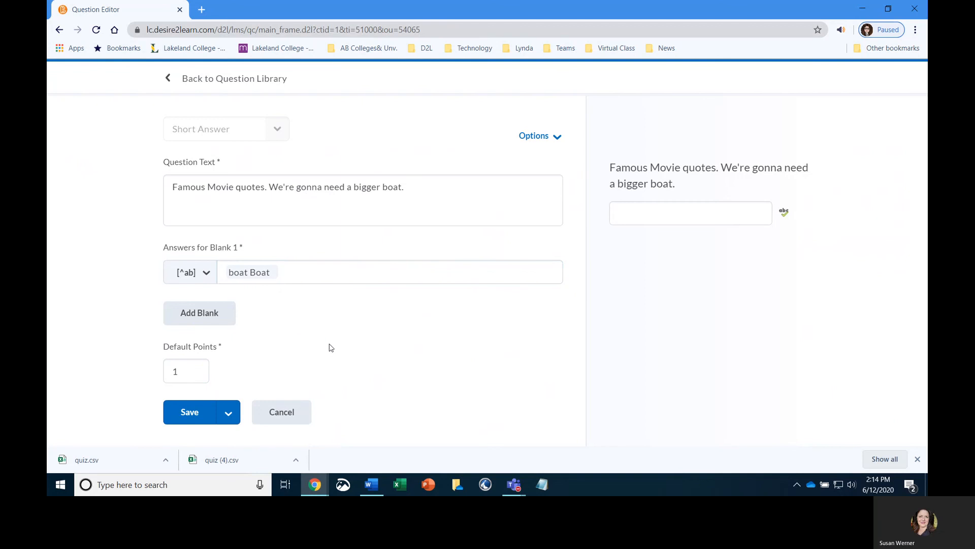
- Remove the combined "boat Boat" answer and add "boat" as an accepted answer for Blank 1
{"action": "left_click", "coordinate": [249, 272]}
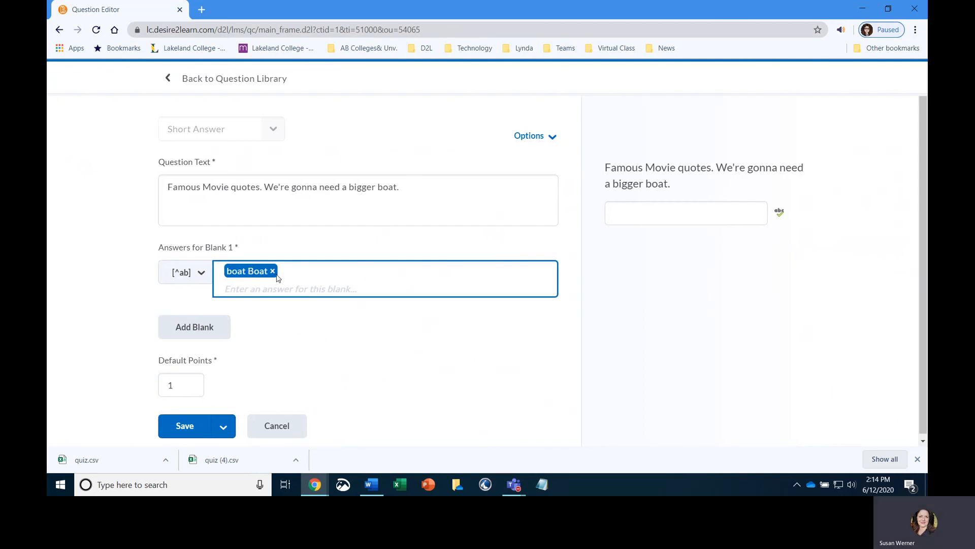
{"action": "left_click", "coordinate": [273, 272]}
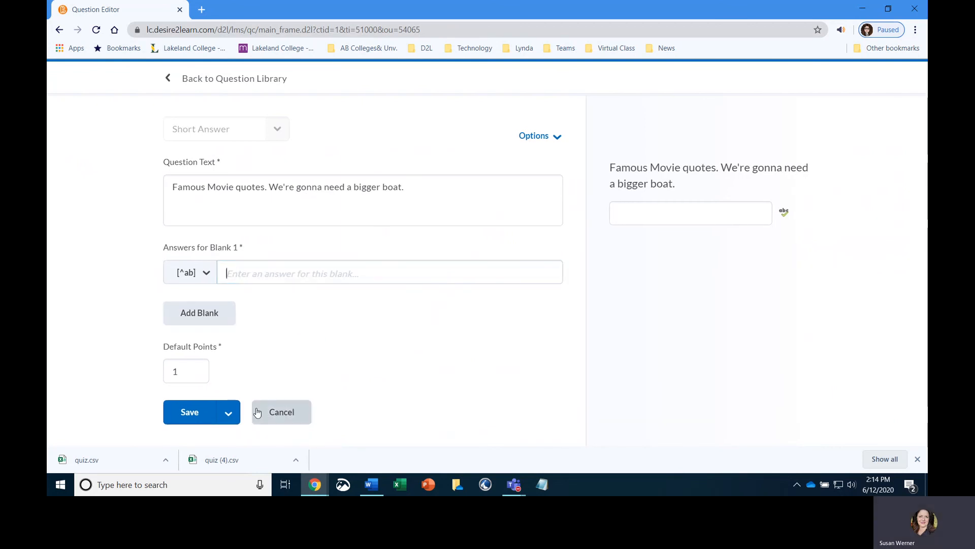
{"action": "type", "text": "boat"}
{"action": "key", "text": "Return"}
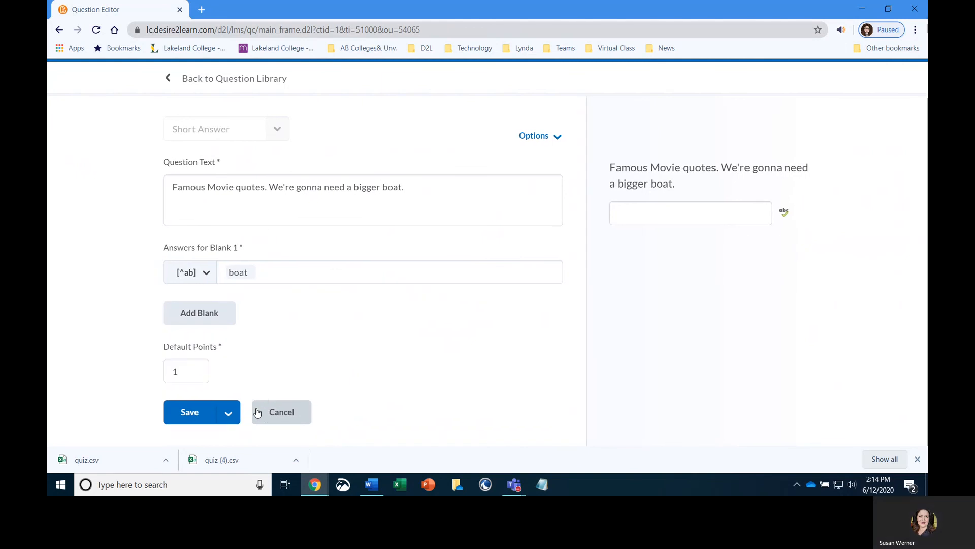
- Add "Boat" as a second accepted answer for Blank 1 and save the question
{"action": "left_click", "coordinate": [258, 271]}
{"action": "type", "text": "Boat"}
{"action": "key", "text": "Return"}
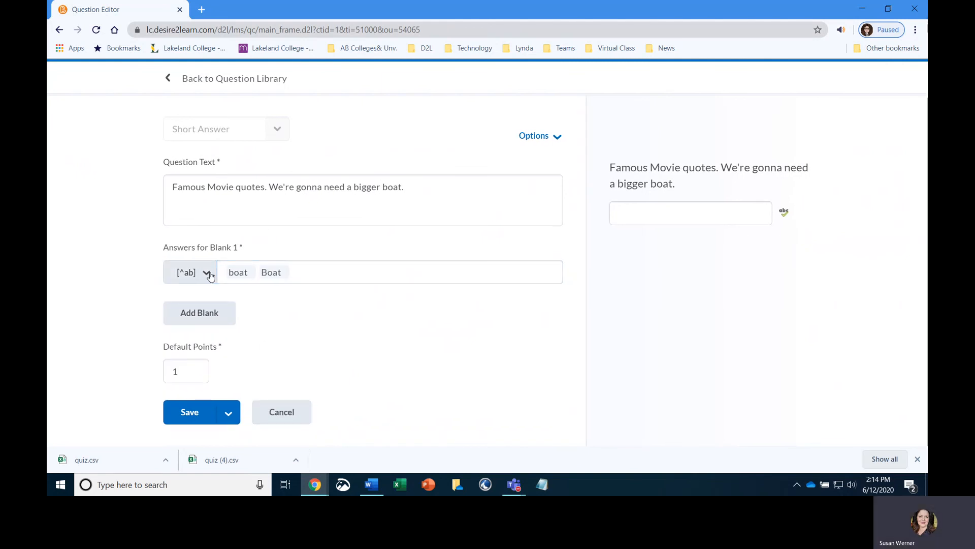
{"action": "left_click", "coordinate": [207, 272]}
{"action": "left_click", "coordinate": [328, 316]}
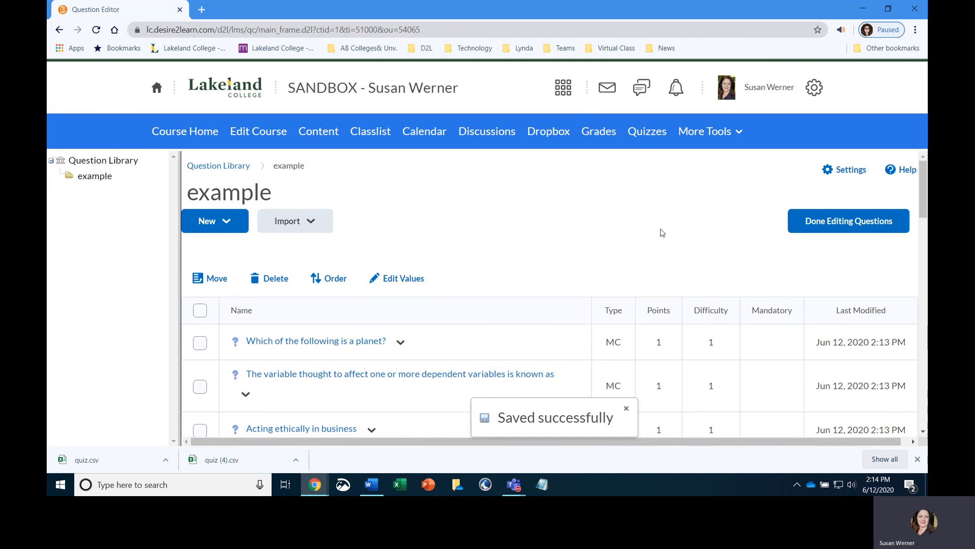
- Switch to the Microsoft Teams meeting call and open its more actions menu
{"action": "mouse_move", "coordinate": [514, 484]}
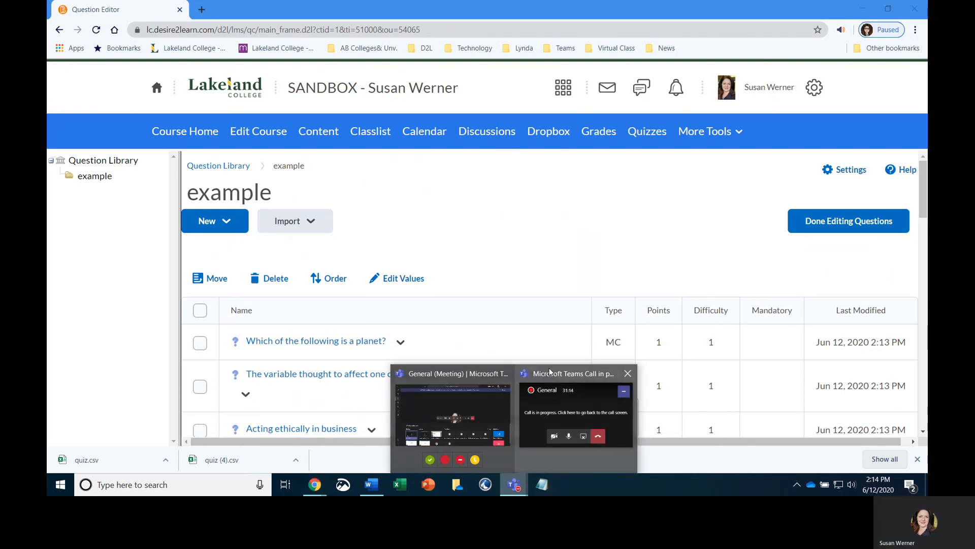
{"action": "left_click", "coordinate": [464, 415]}
{"action": "left_click", "coordinate": [521, 384]}
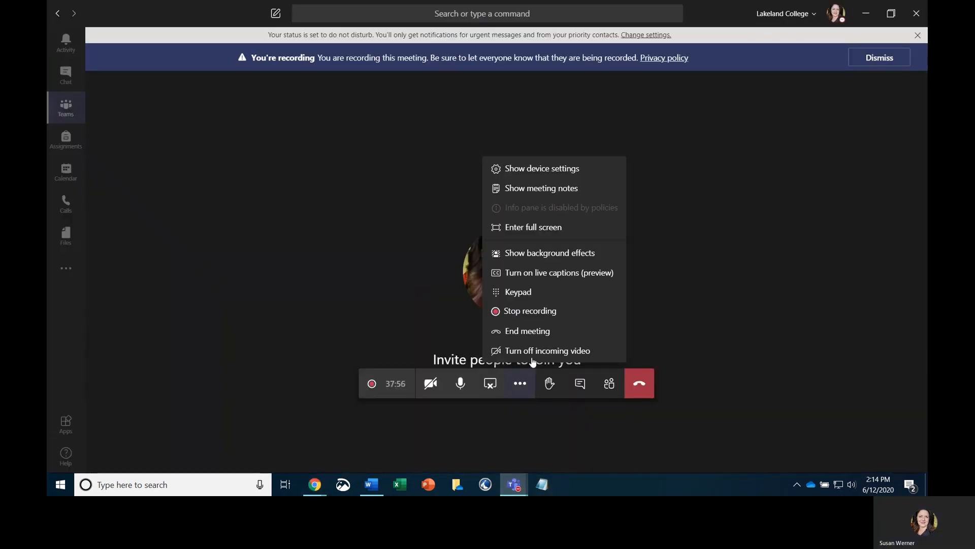